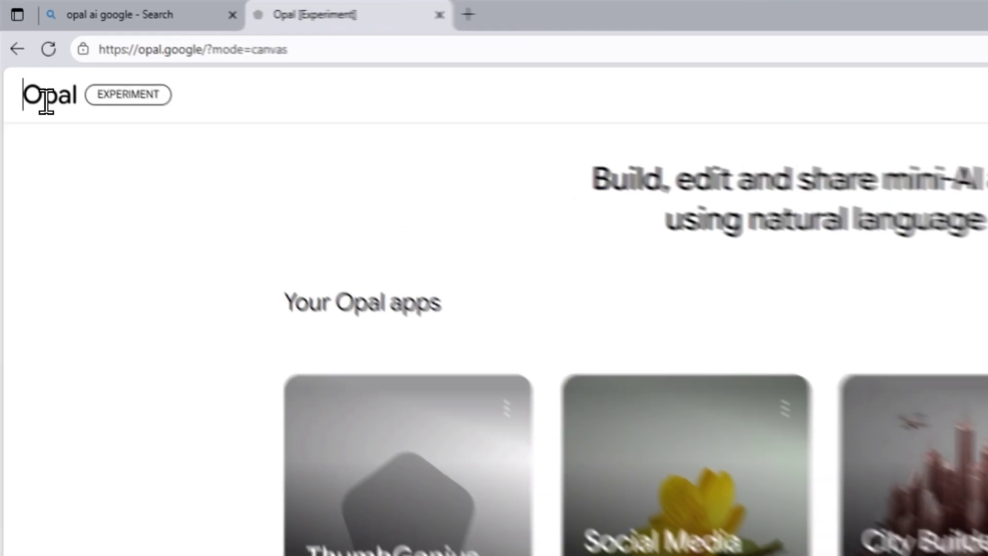
left_click_drag(13, 58, 52, 58)
left_click(166, 135)
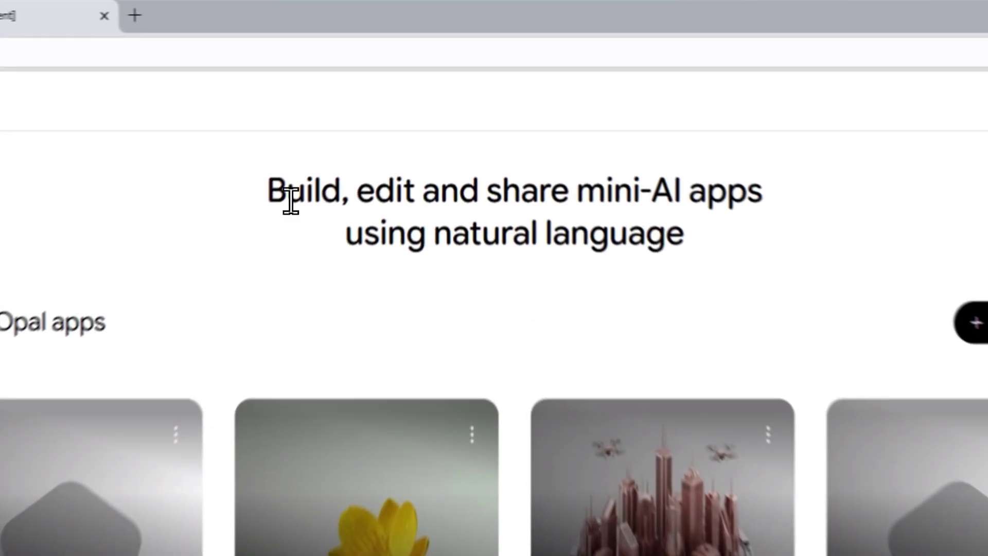
left_click_drag(361, 110, 557, 107)
left_click_drag(653, 213, 799, 206)
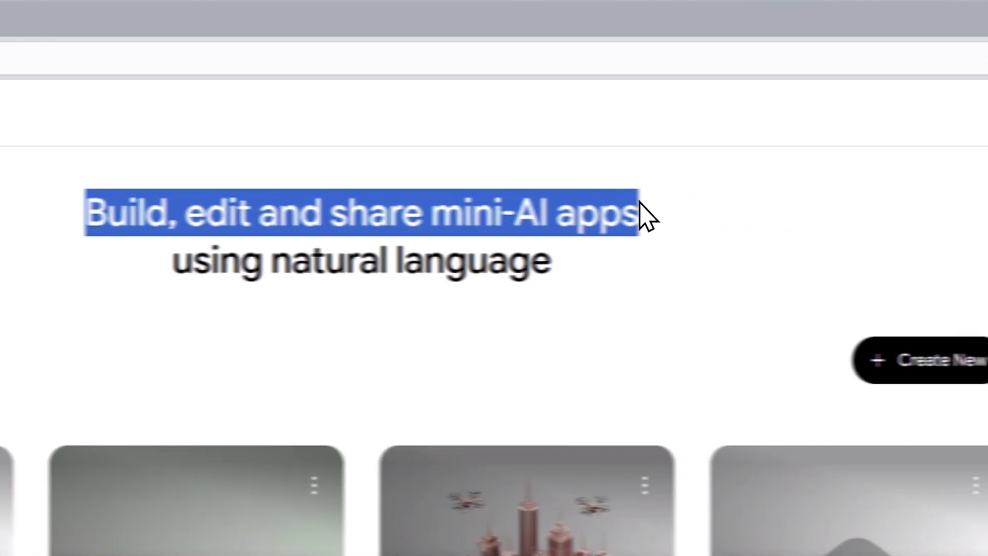
left_click_drag(173, 262, 511, 260)
left_click(582, 355)
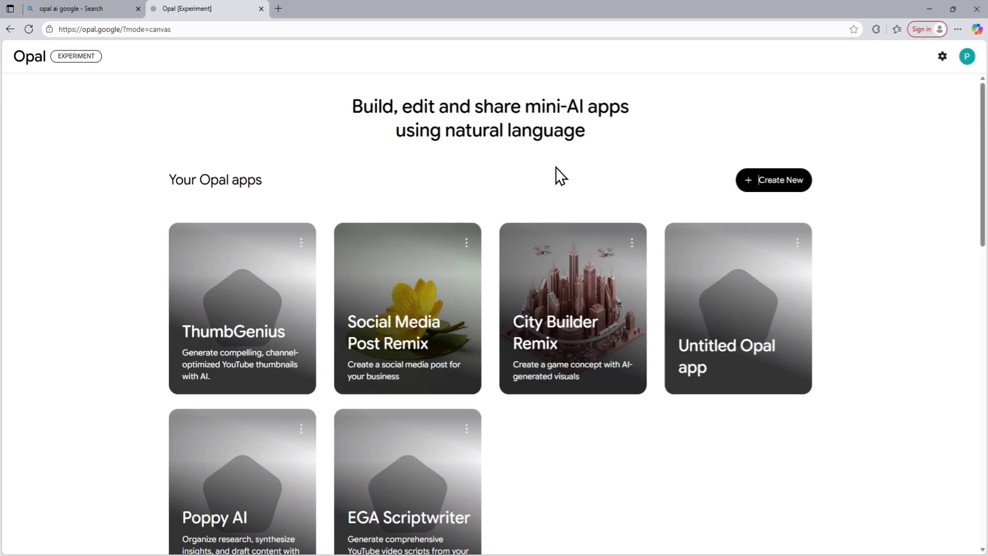
Return to Bing's 'opal ai google' results and scroll to the opal.google 'Welcome - Opal [Experiment]' result
left_click(83, 8)
scroll(161, 91, "up", 2)
left_click_drag(122, 76, 177, 77)
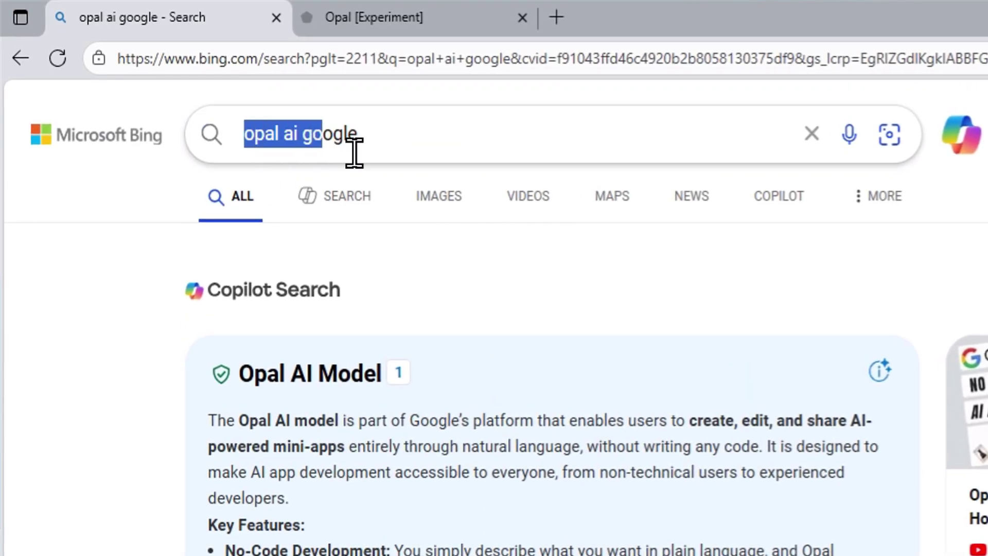
left_click_drag(354, 153, 397, 155)
left_click(115, 283)
scroll(128, 319, "down", 1)
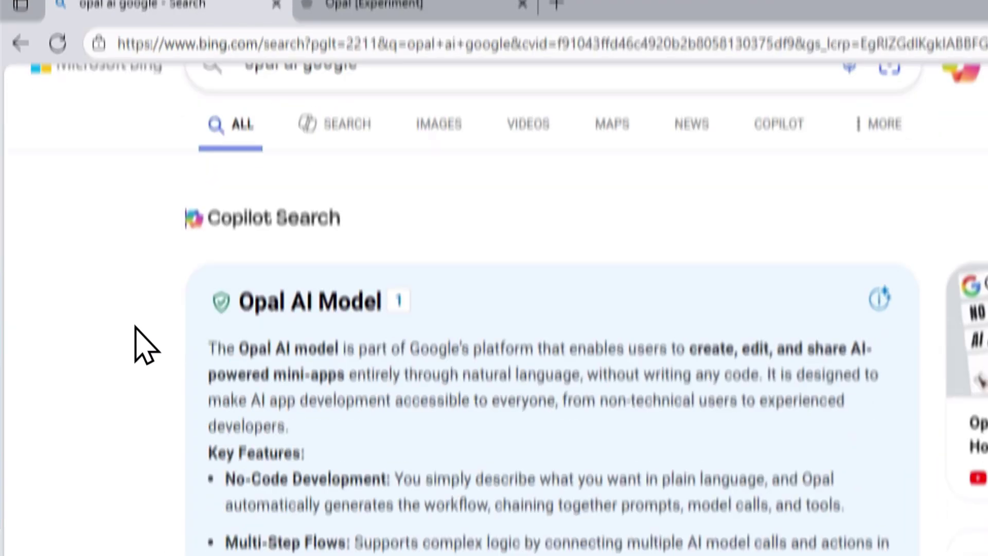
scroll(155, 319, "down", 5)
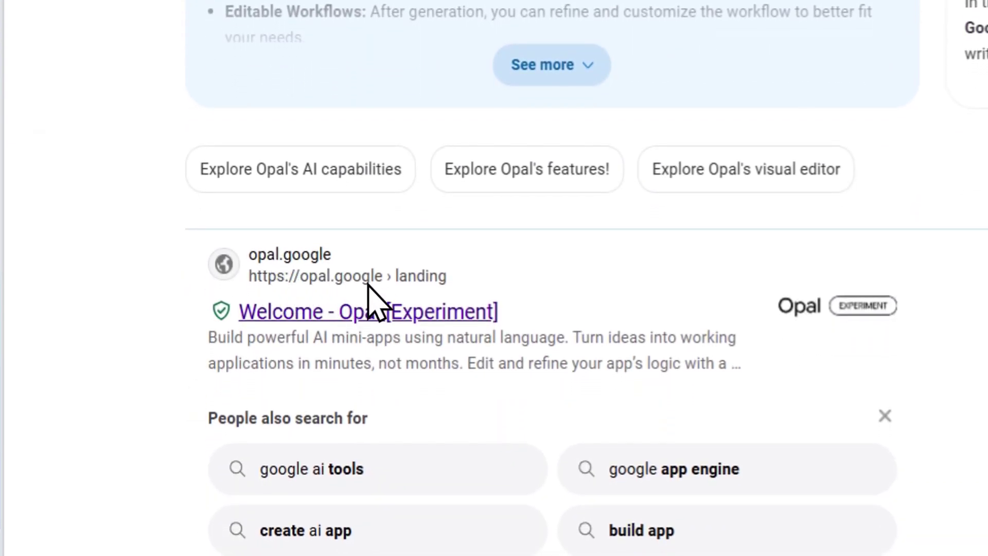
Open the opal.google 'Welcome - Opal [Experiment]' site from the search results
left_click(368, 286)
scroll(709, 267, "down", 3)
scroll(131, 195, "up", 2)
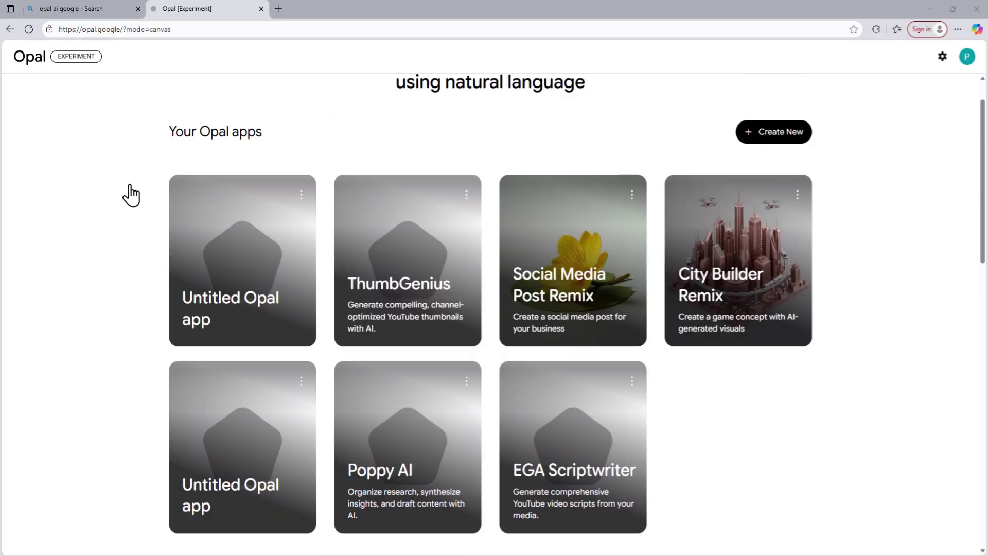
scroll(131, 196, "up", 1)
scroll(267, 152, "down", 10)
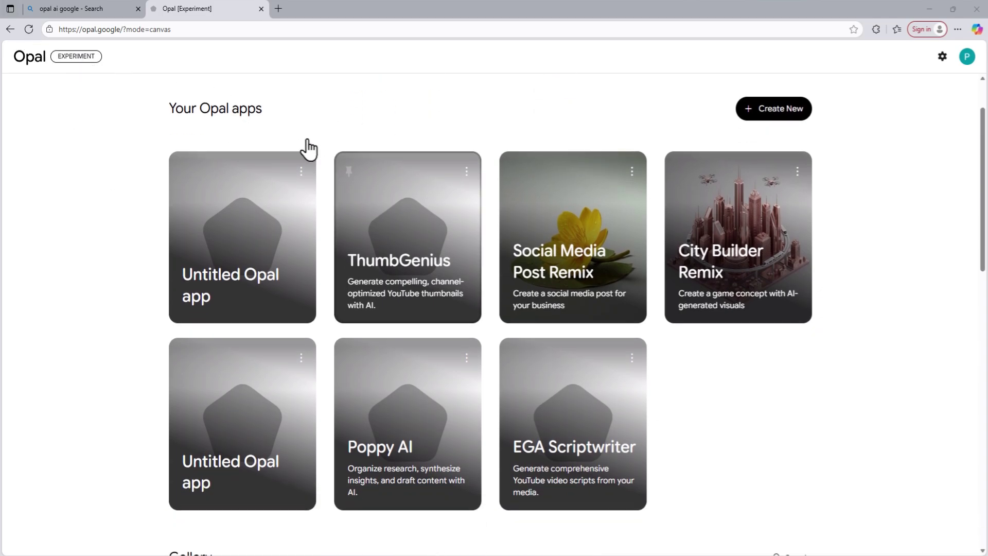
scroll(458, 301, "up", 10)
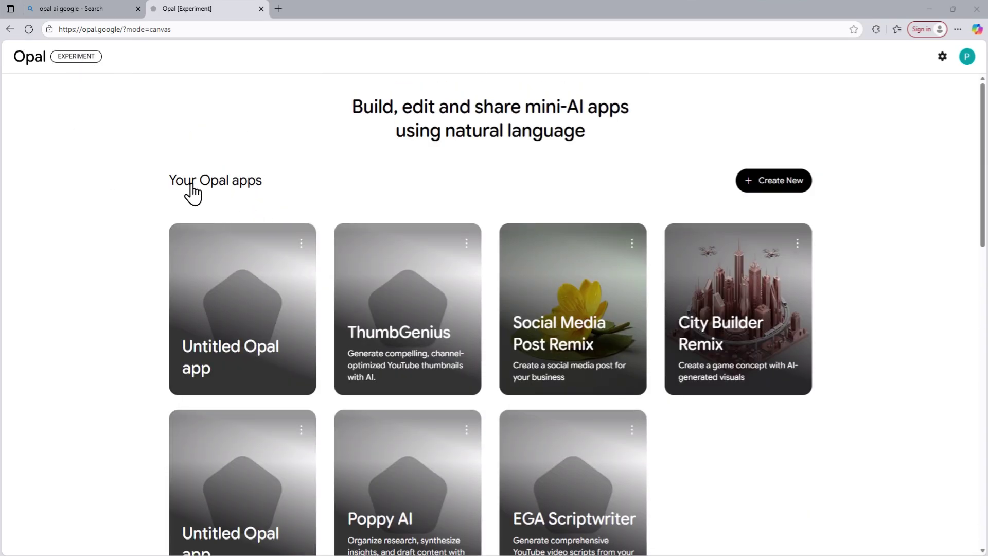
scroll(183, 279, "down", 7)
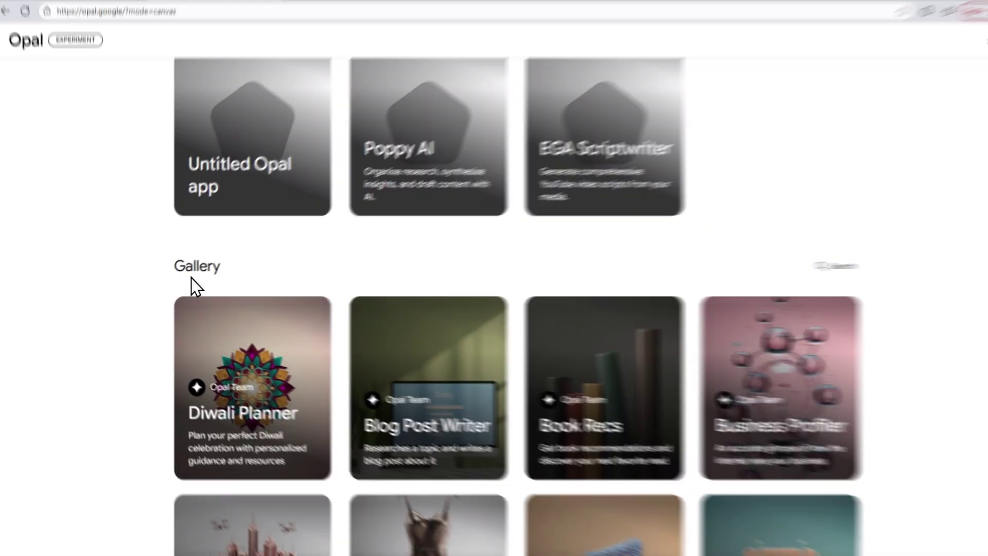
Find the Gallery section with Diwali Planner, Blog Post Writer and City Builder
double_click(191, 273)
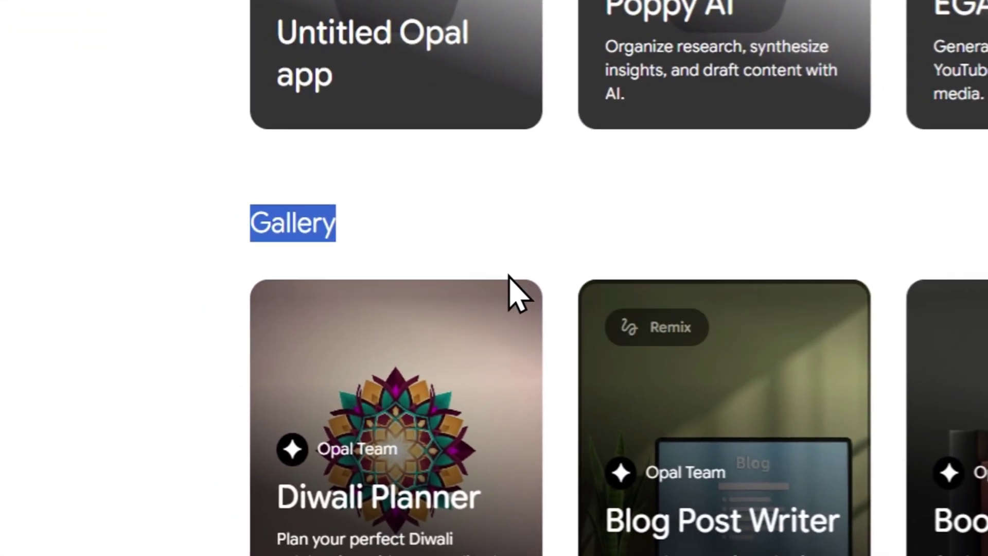
scroll(318, 304, "down", 3)
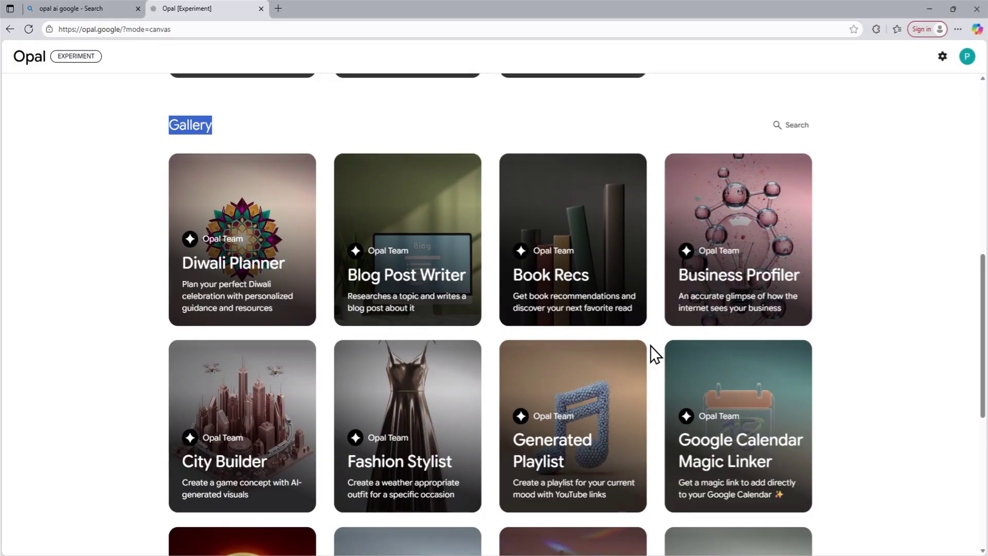
scroll(578, 316, "down", 2)
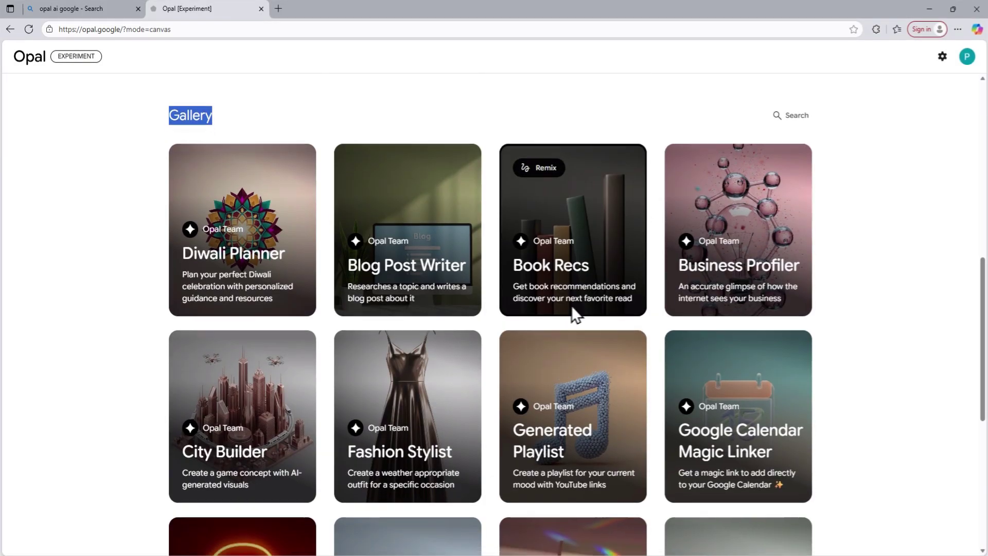
scroll(490, 316, "up", 3)
left_click(896, 260)
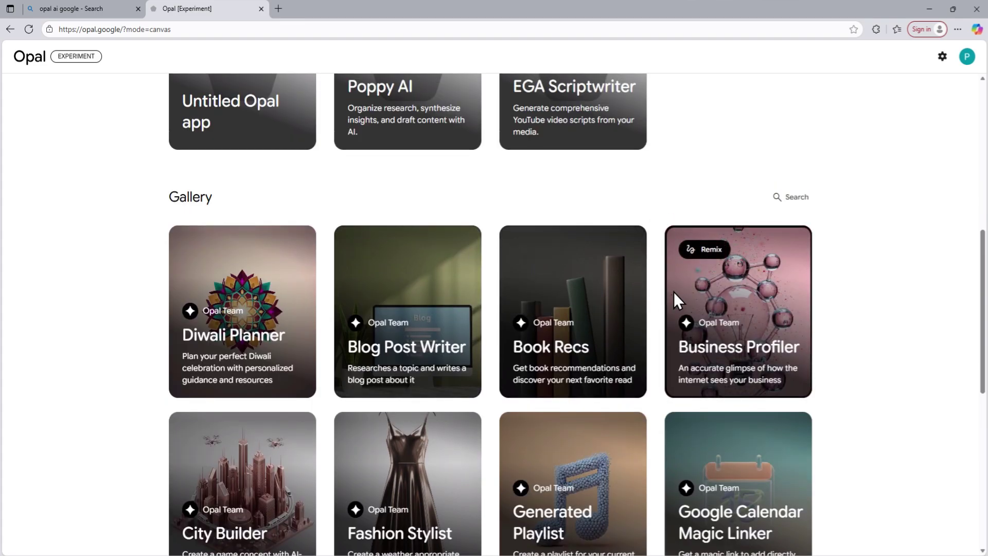
scroll(375, 456, "down", 8)
scroll(411, 468, "up", 7)
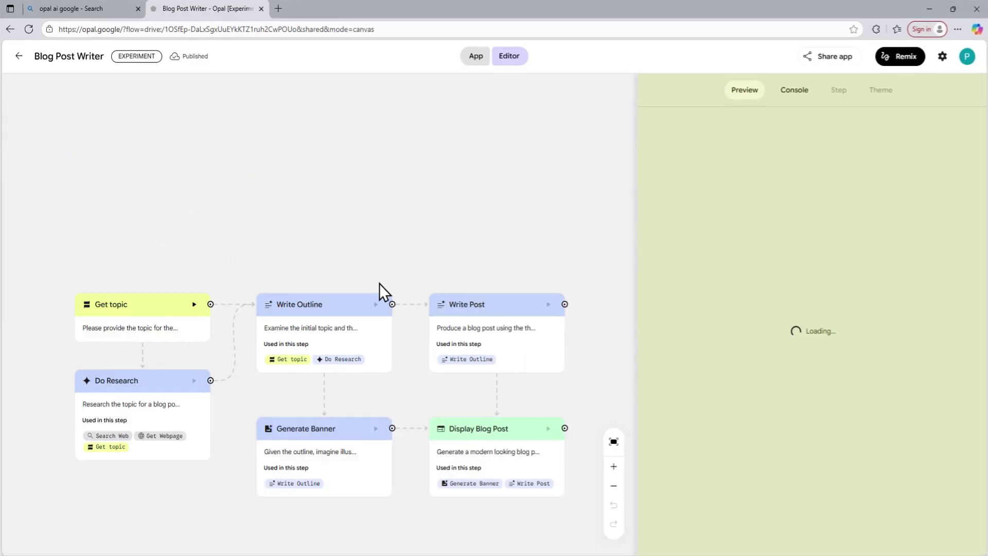
Box-select and deselect the Blog Post Writer flow's nodes, then start its preview run
left_click_drag(208, 118, 476, 309)
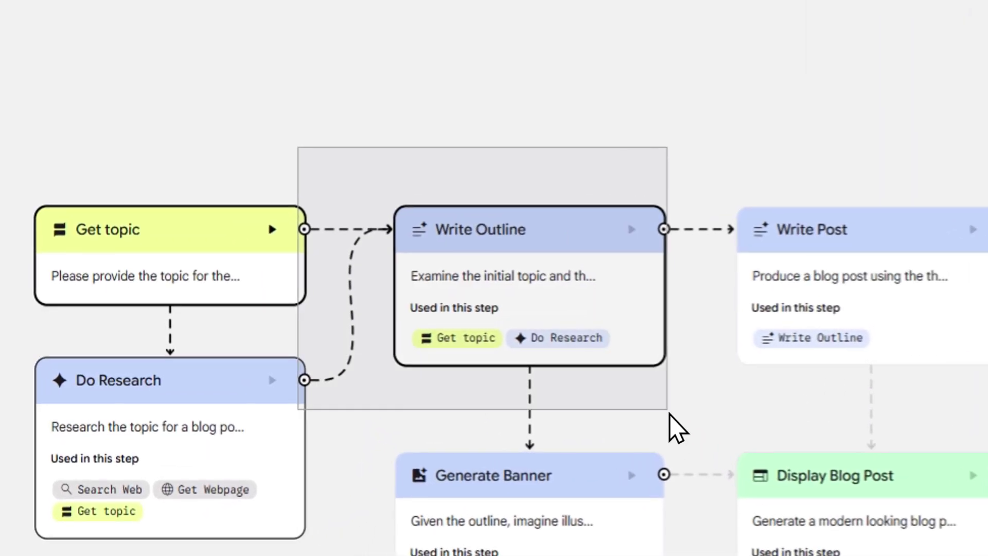
left_click_drag(634, 455, 633, 453)
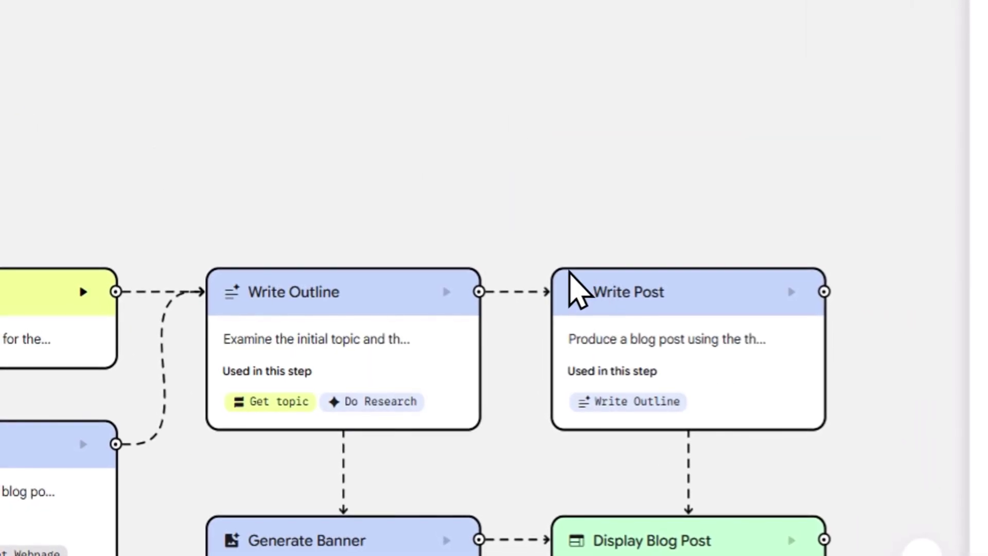
left_click(221, 61)
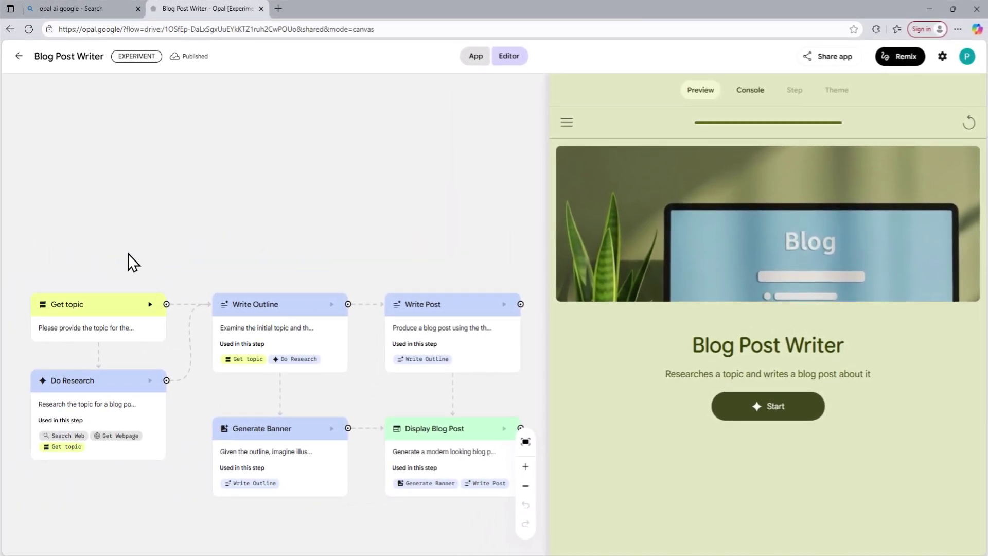
left_click(307, 355)
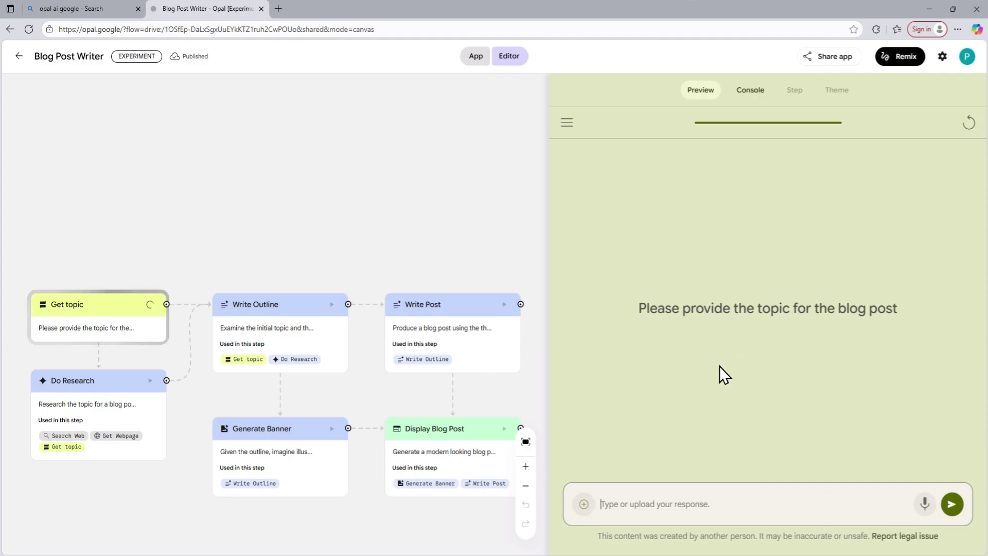
Submit 'benefits of drinking water' as the blog post topic
type("benefits of drinking water")
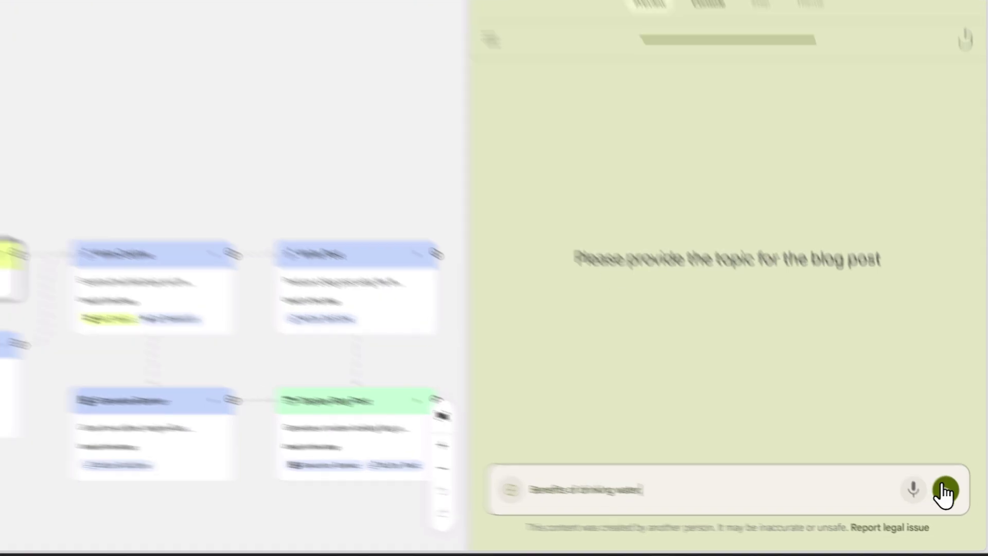
left_click(952, 504)
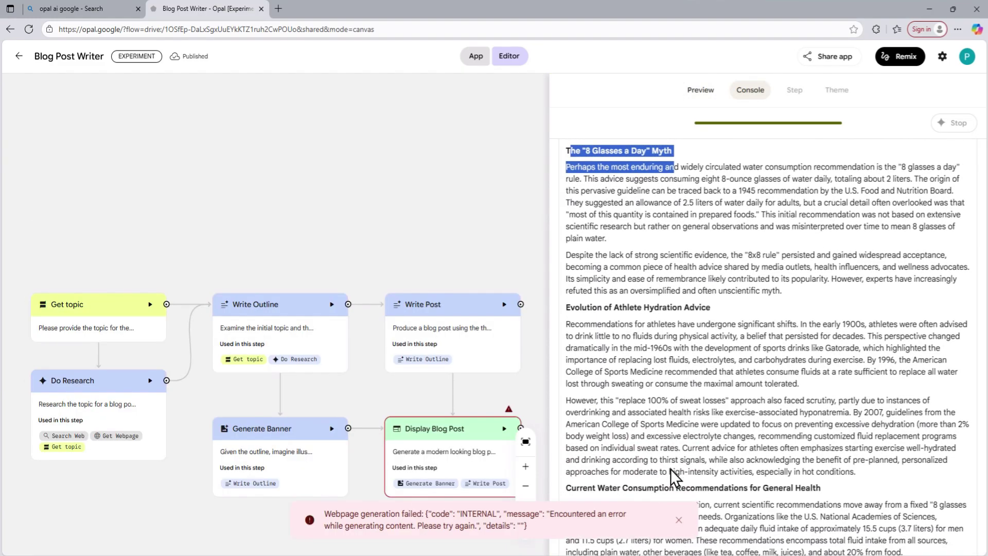
scroll(633, 361, "up", 5)
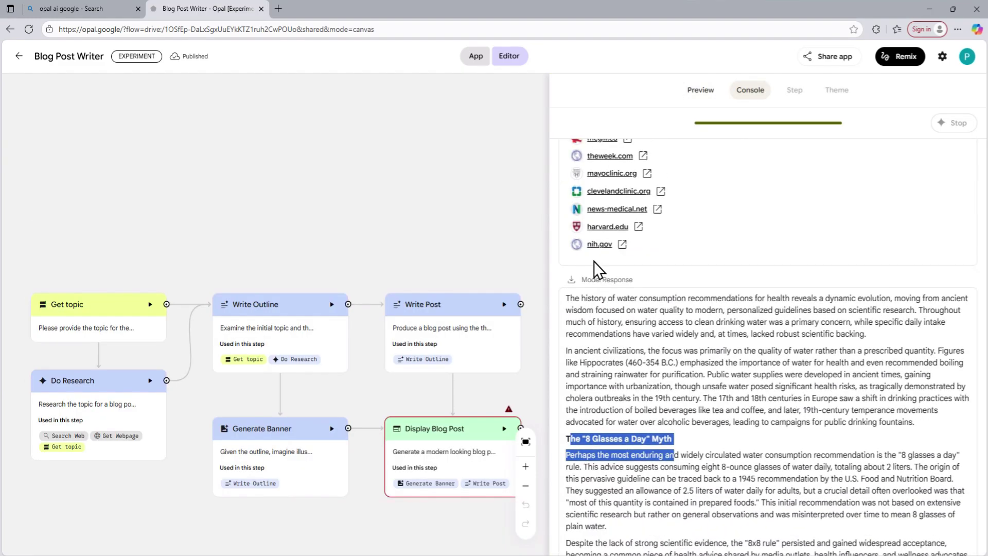
left_click(597, 339)
Read the generated research, including the 8 Glasses paragraph and sports drinks passage
scroll(617, 371, "down", 1)
scroll(638, 368, "down", 3)
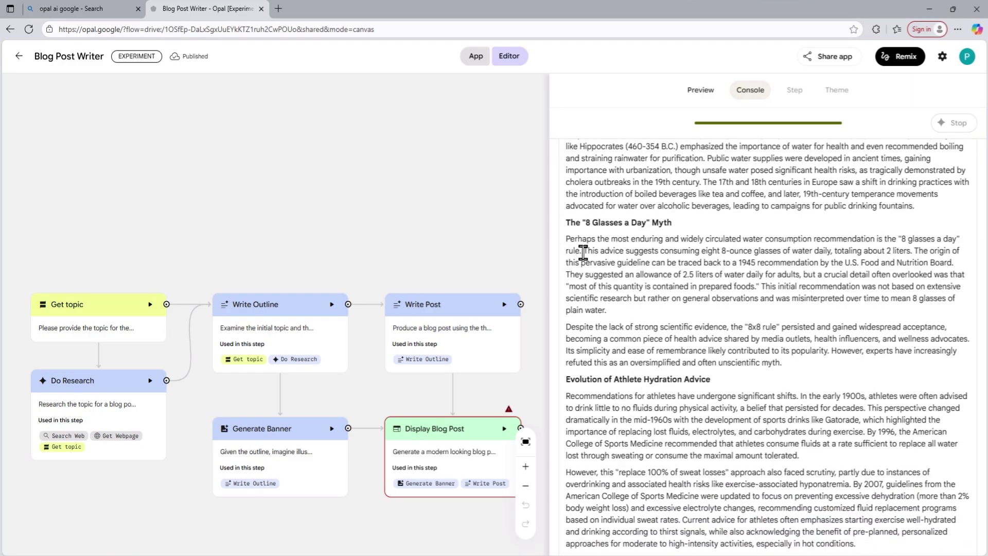
left_click_drag(566, 239, 823, 252)
scroll(600, 282, "down", 3)
left_click_drag(592, 277, 680, 288)
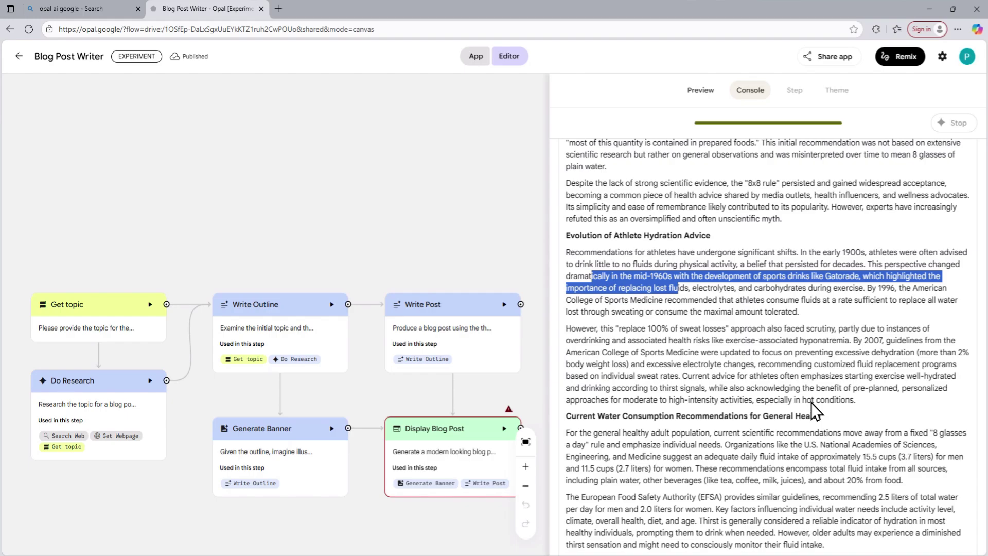
scroll(804, 305, "down", 3)
scroll(646, 358, "down", 4)
scroll(733, 252, "up", 4)
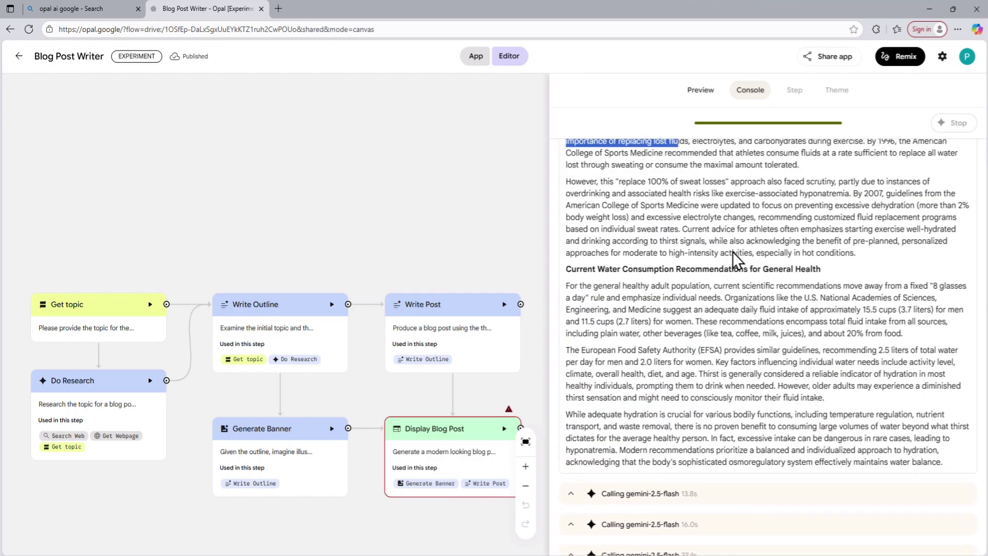
scroll(741, 283, "up", 3)
scroll(754, 321, "down", 3)
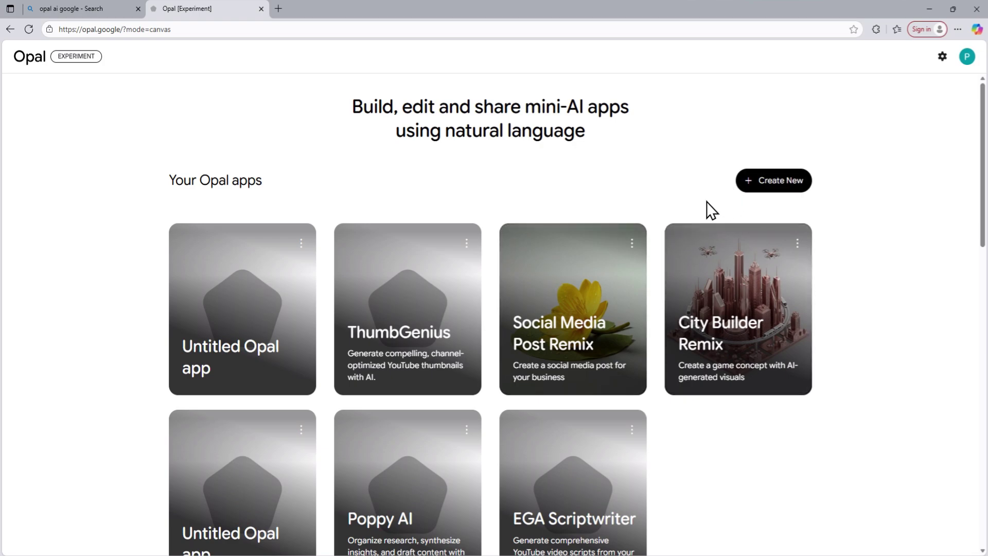
Create a new Opal app from the home page
scroll(707, 202, "down", 3)
scroll(707, 202, "up", 3)
left_click(770, 197)
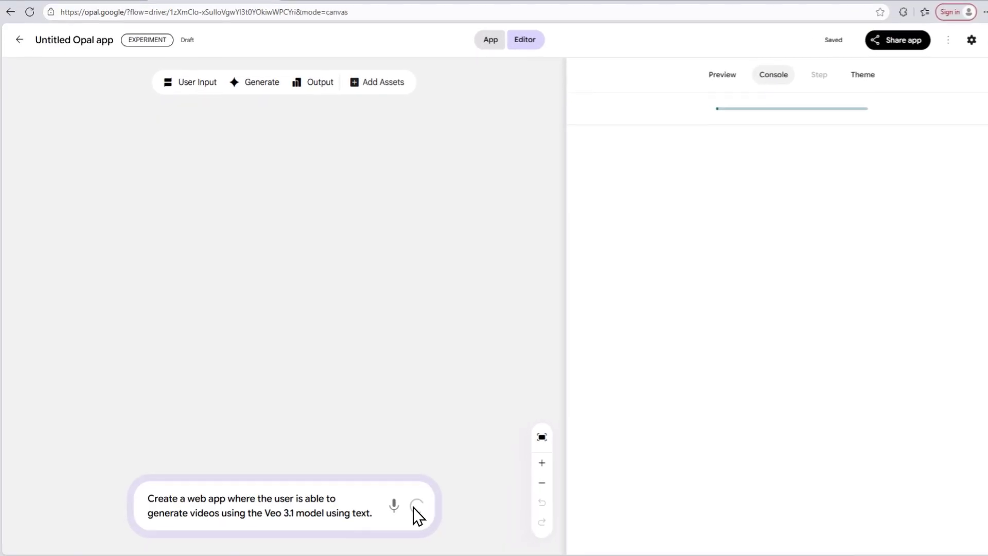
Generate the Veo 3.1 text-to-video flow, inspect Video Description, and preview the 'man walking' clip
left_click(407, 509)
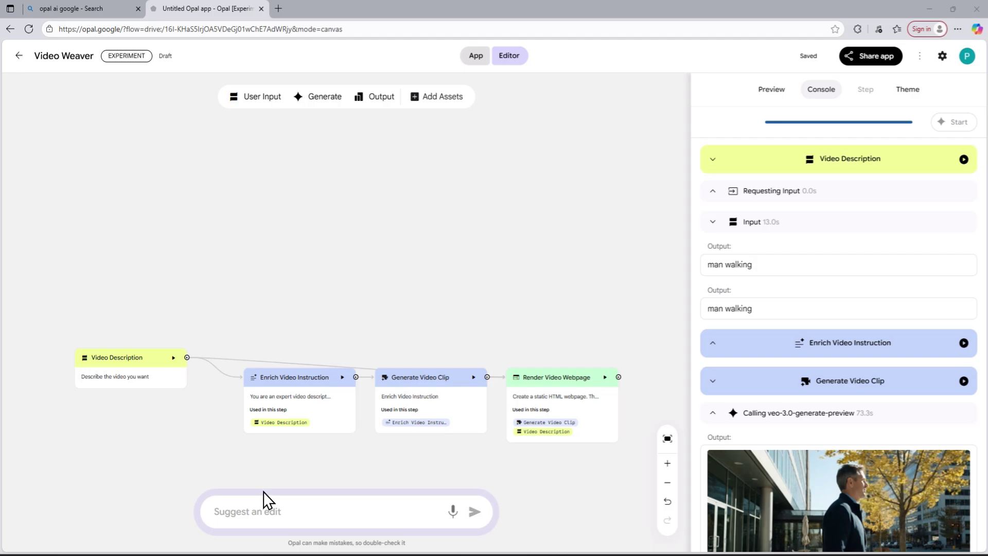
scroll(240, 419, "down", 3)
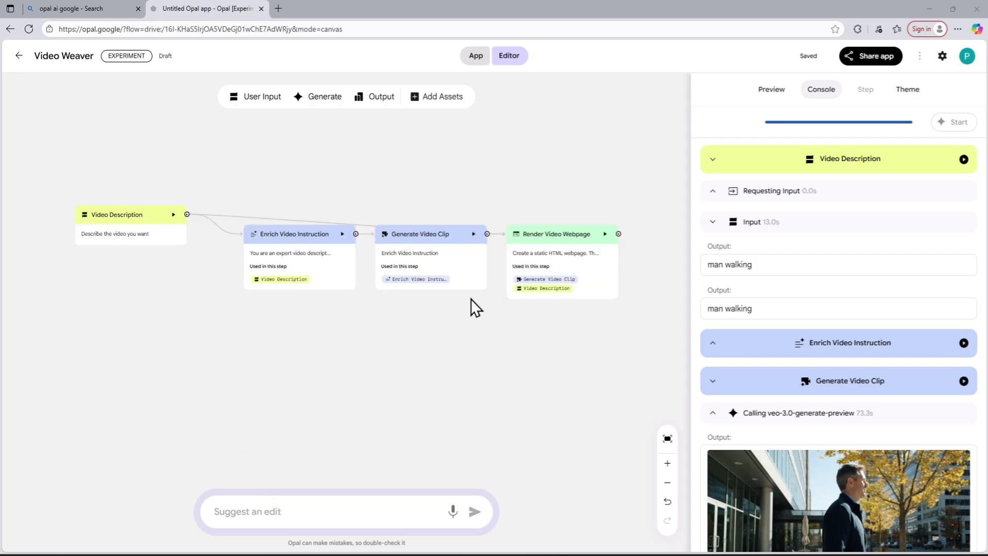
left_click(150, 237)
left_click(263, 215)
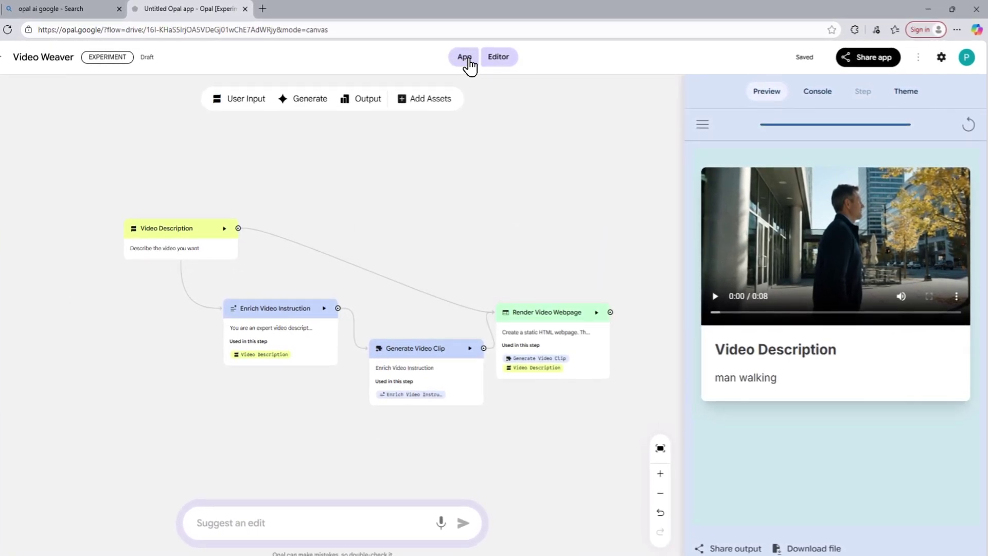
View Video Weaver as a full app, switch between Editor and App, then restart it
left_click(466, 59)
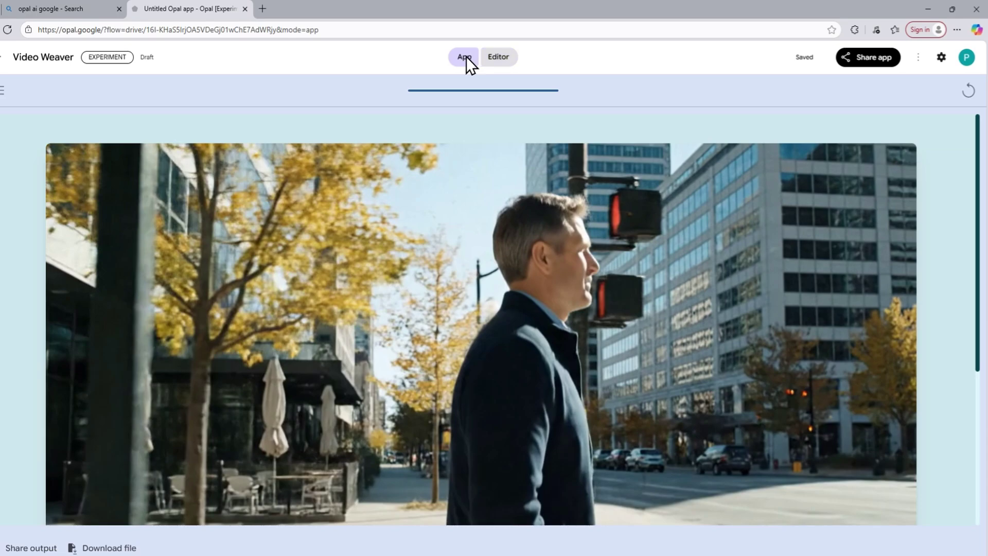
scroll(482, 342, "down", 1)
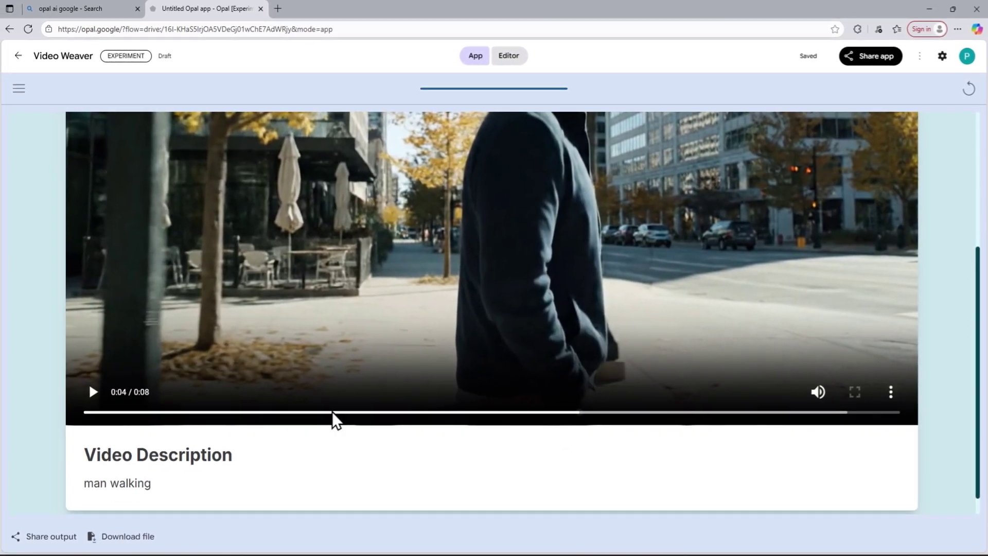
left_click_drag(85, 483, 161, 487)
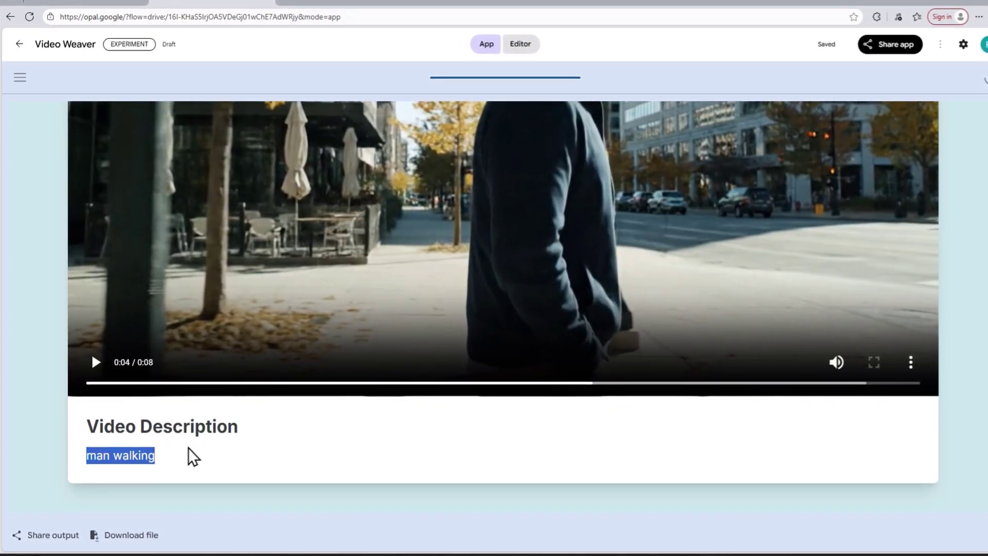
scroll(444, 322, "up", 3)
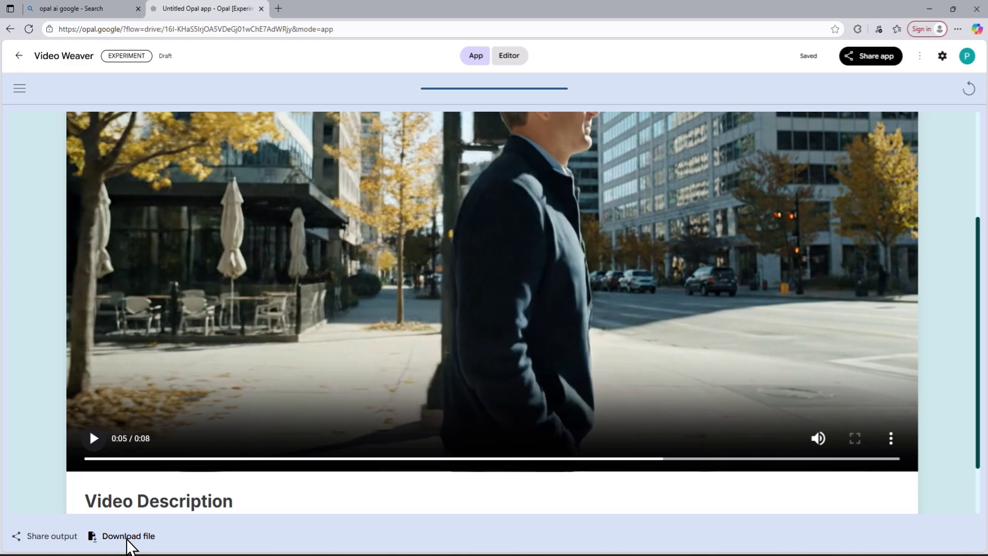
left_click(509, 56)
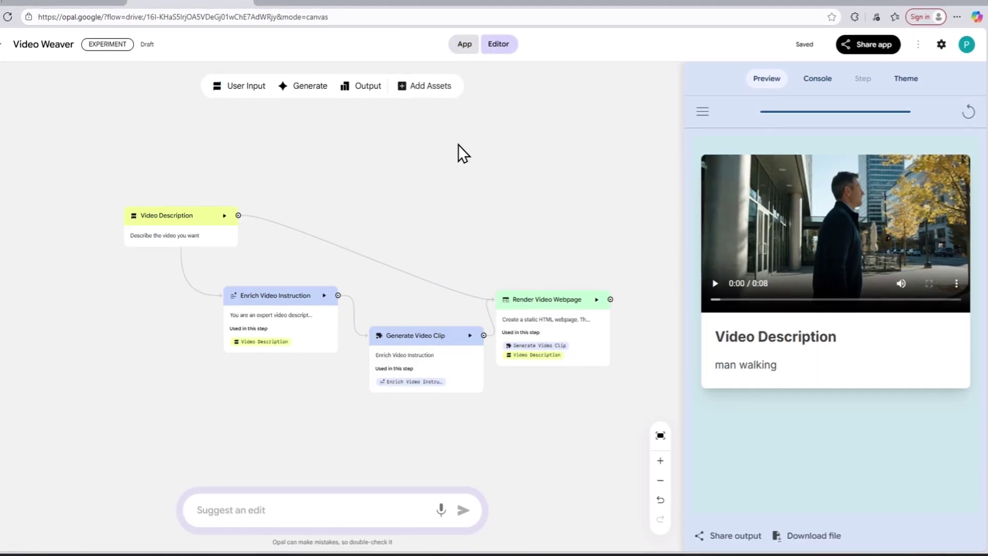
left_click(448, 44)
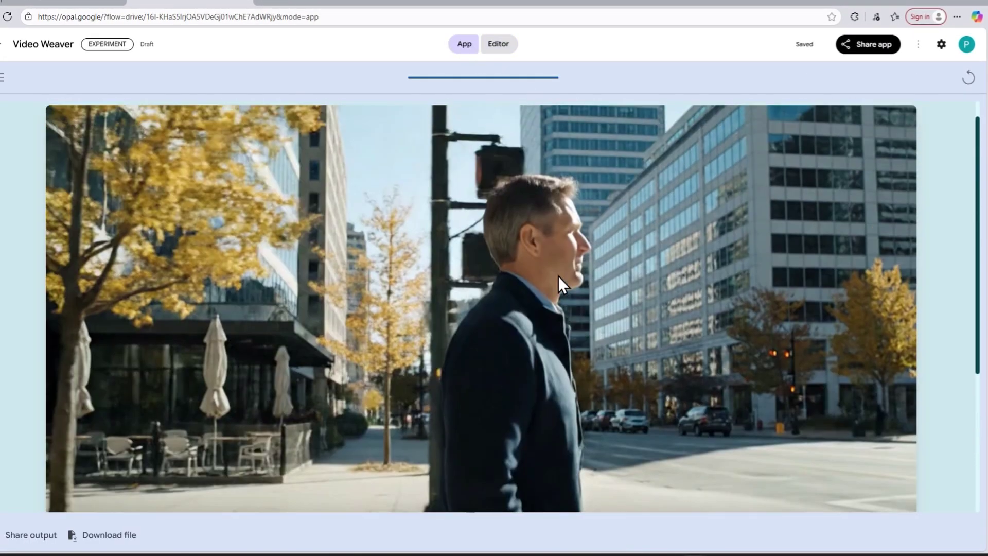
scroll(523, 283, "down", 3)
left_click(968, 79)
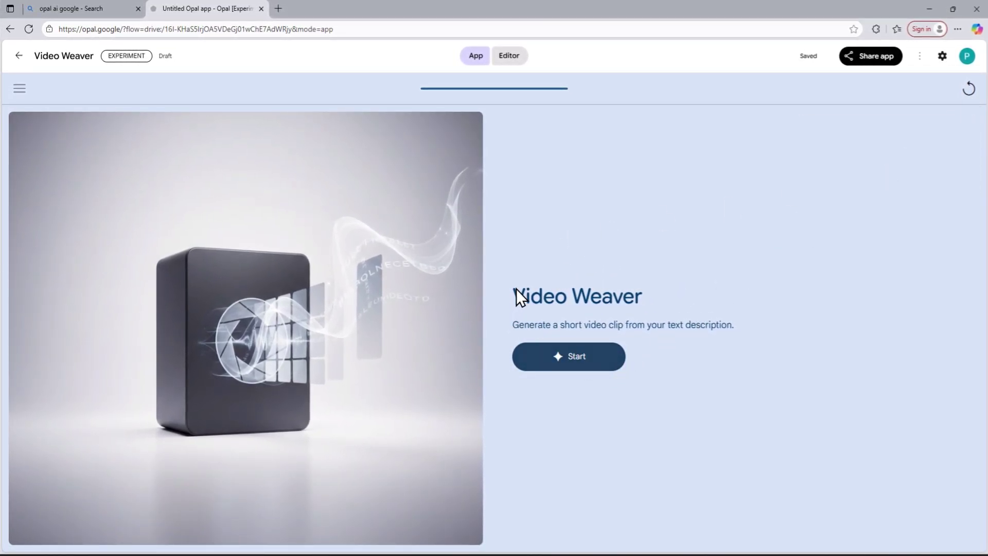
Start the Video Weaver app from its title screen
left_click_drag(516, 289, 667, 297)
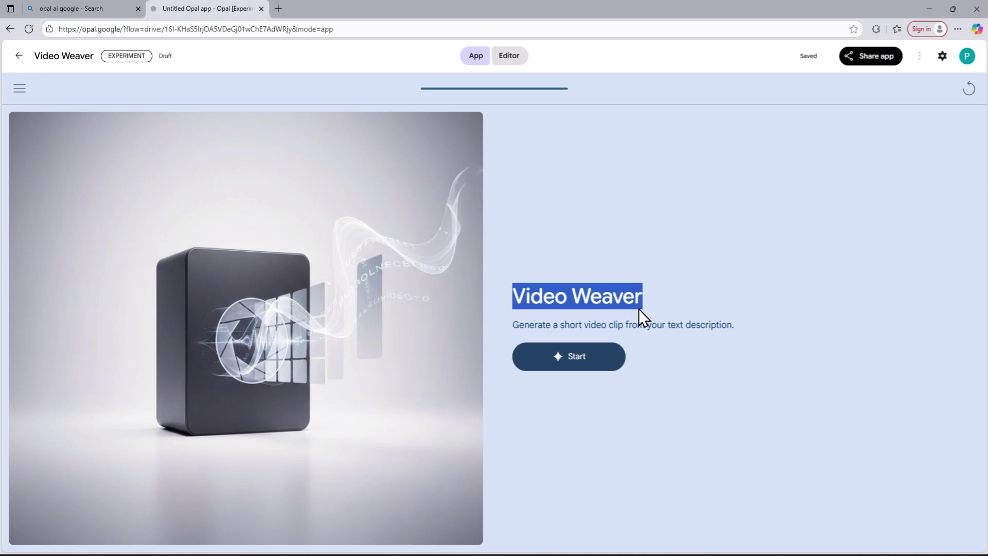
left_click(693, 289)
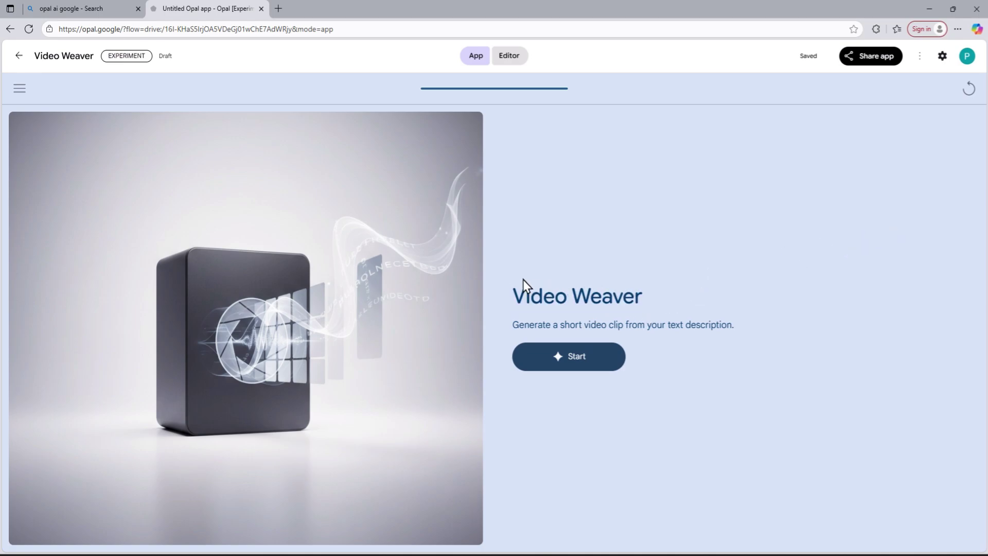
left_click_drag(513, 293, 581, 283)
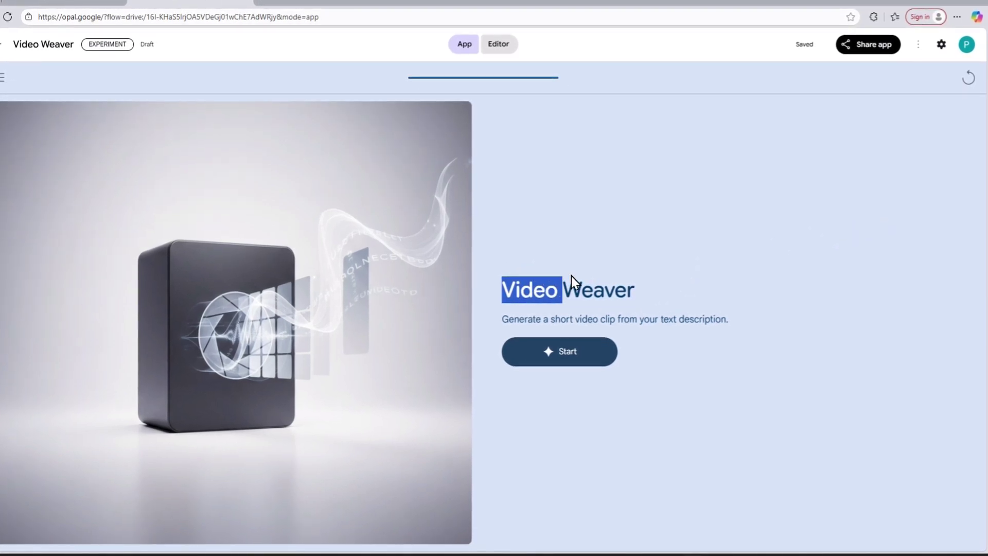
left_click(592, 349)
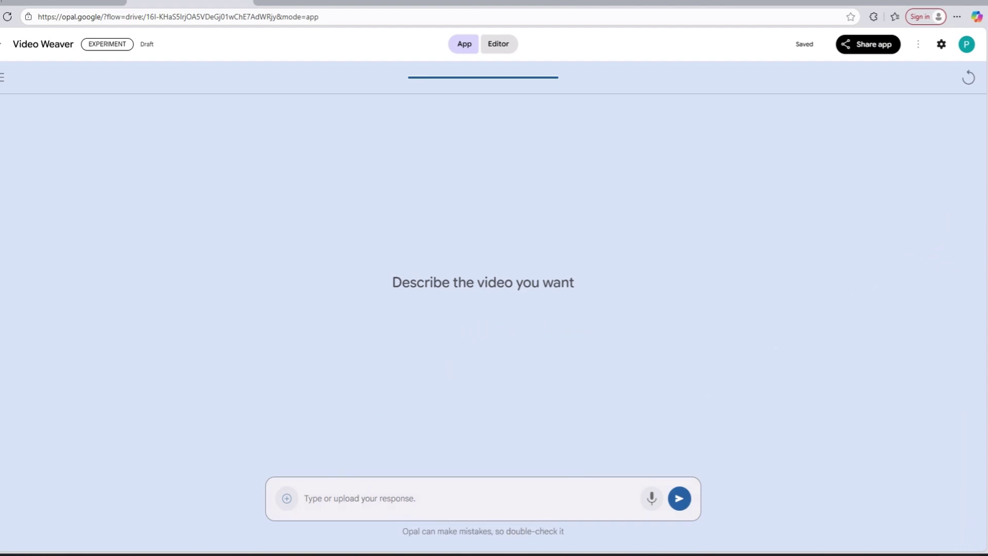
Submit the description 'Create a video of an octopus climbing onto a ship.'
type("Create a video of an octopus climbing onto a ship.")
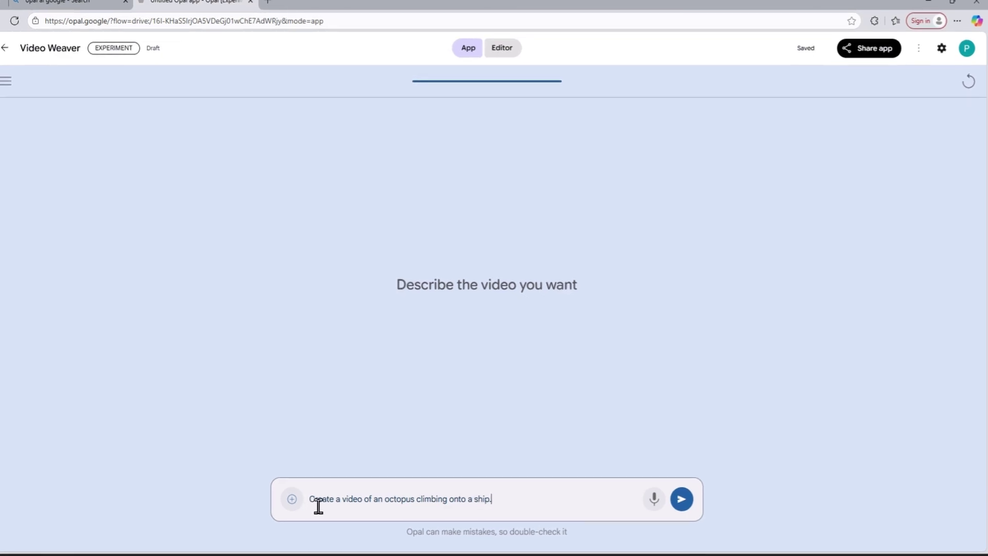
left_click_drag(311, 507, 531, 508)
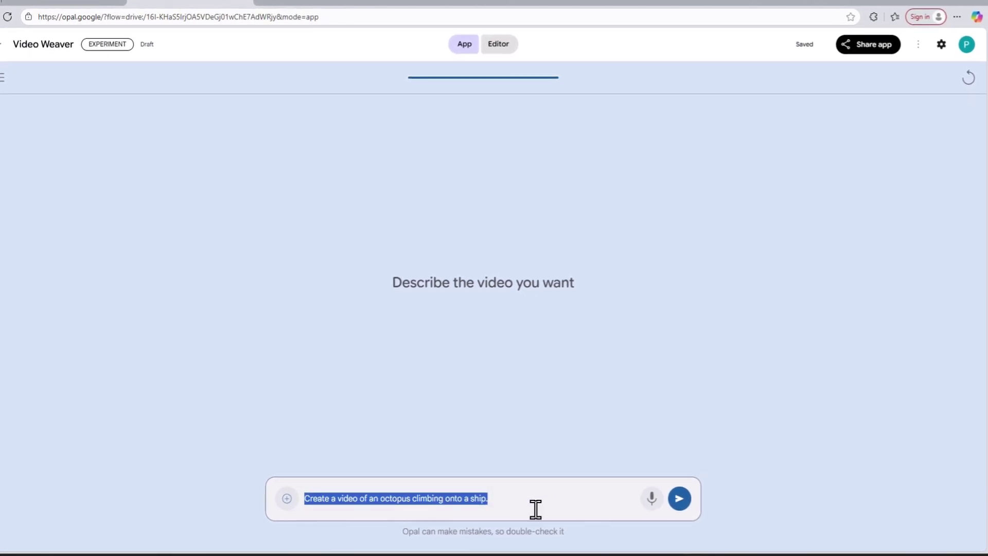
left_click(548, 493)
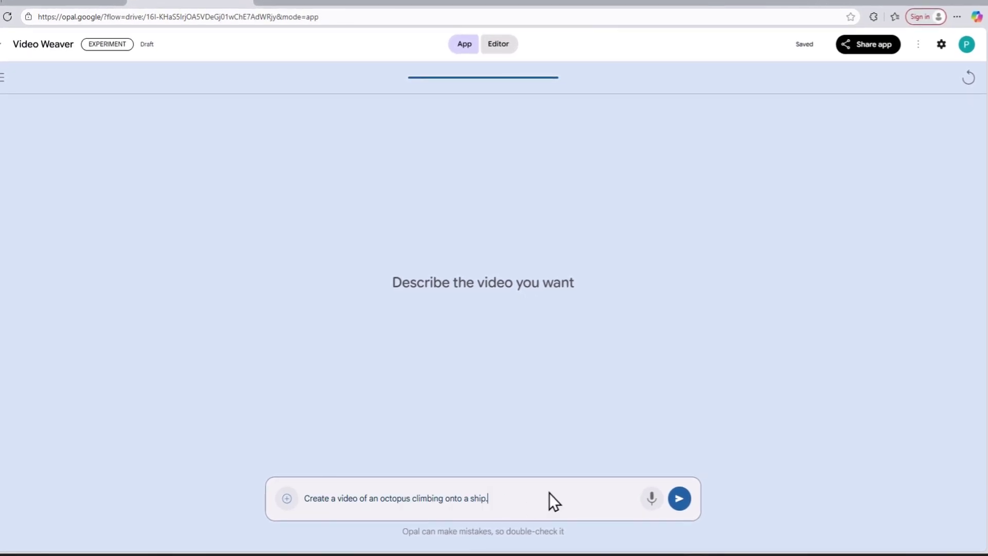
left_click(679, 499)
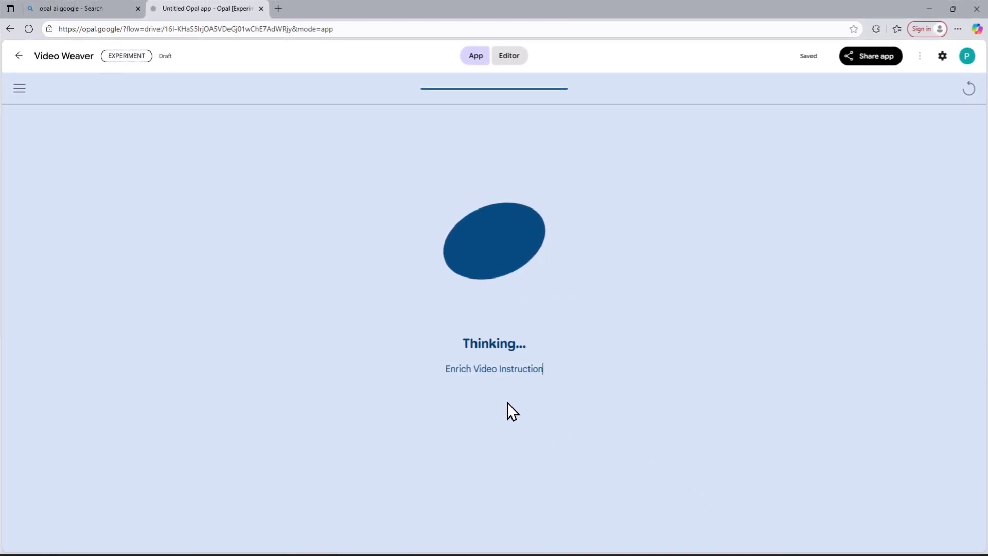
Watch and pause the 8-second 'Octopus Ship Encounter' clip
scroll(545, 314, "down", 2)
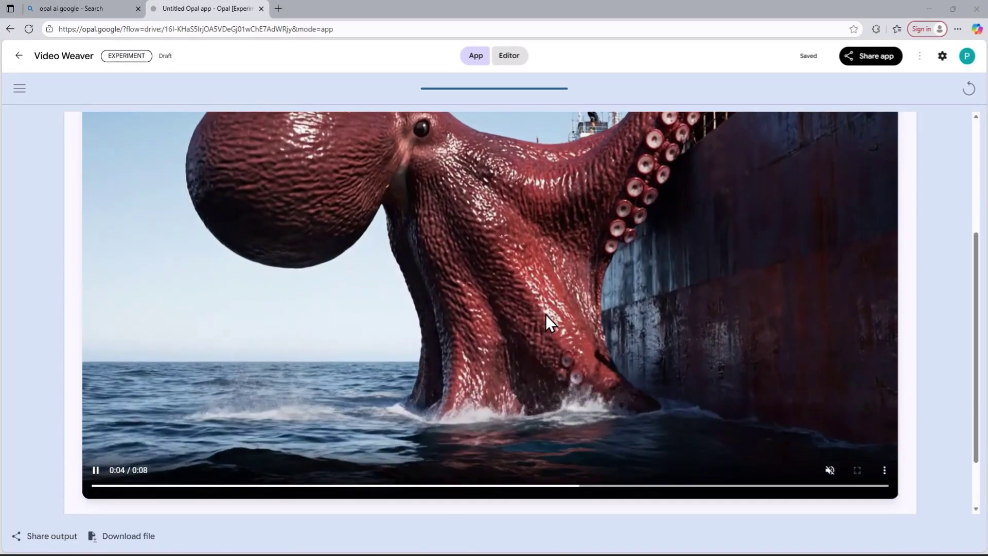
left_click(96, 470)
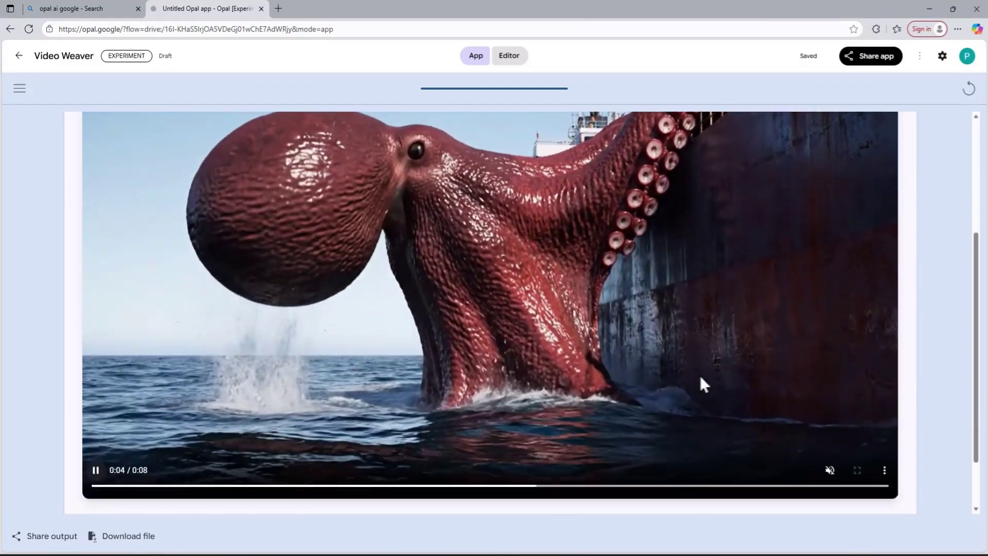
scroll(463, 294, "up", 1)
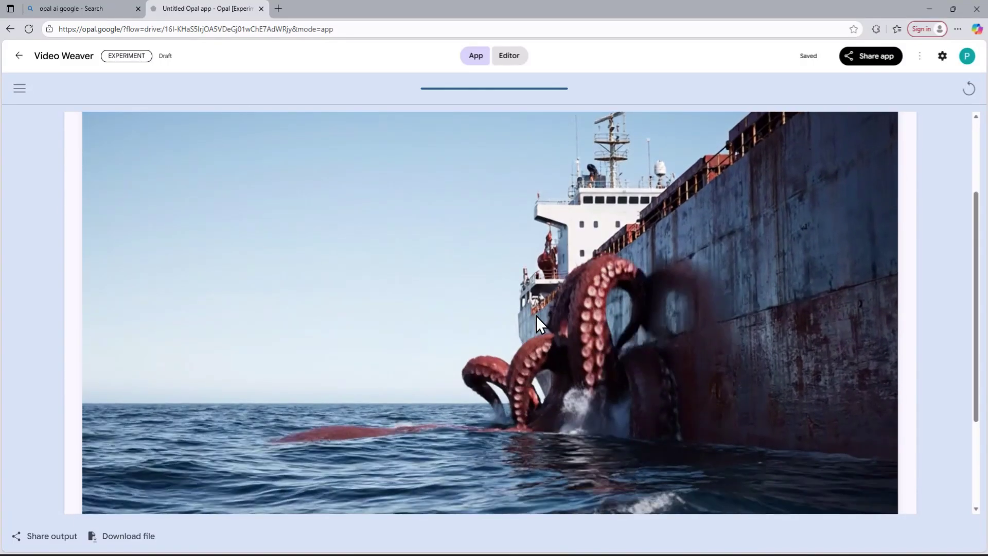
scroll(536, 316, "down", 1)
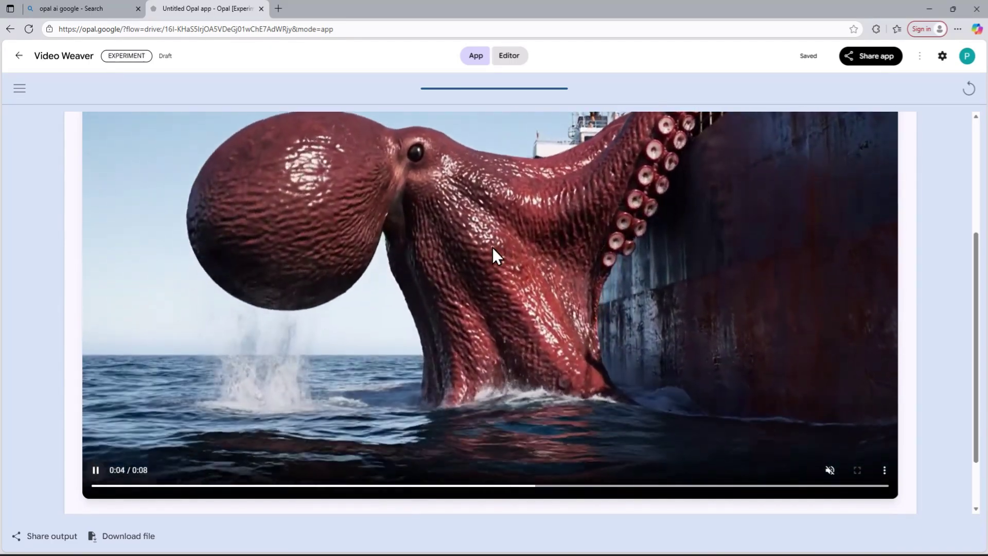
scroll(494, 246, "up", 3)
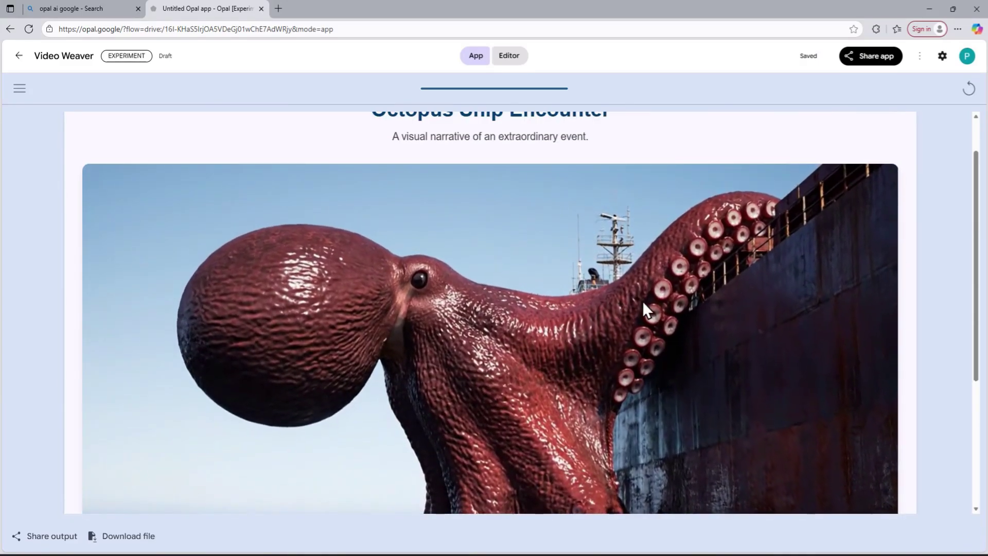
scroll(562, 372, "down", 3)
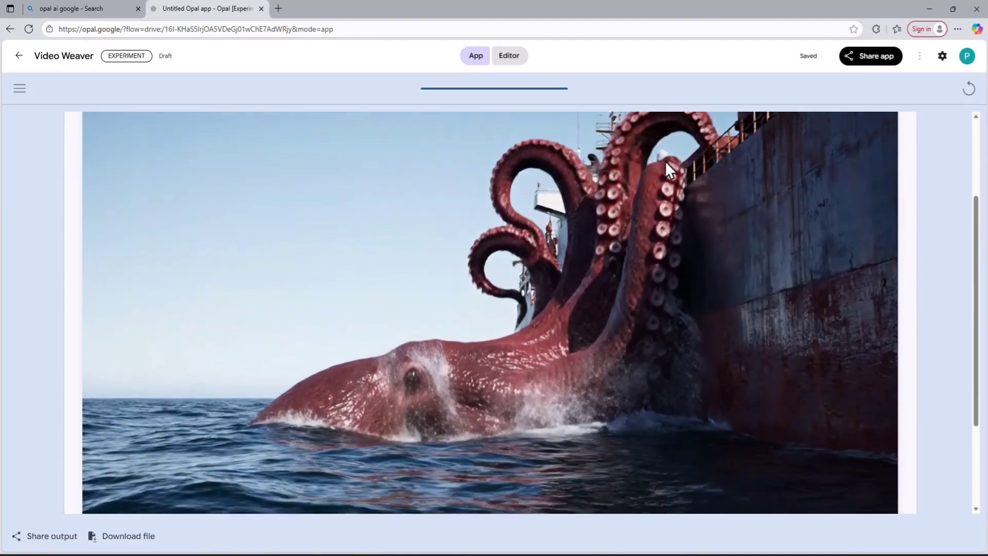
scroll(670, 165, "up", 1)
scroll(514, 317, "down", 2)
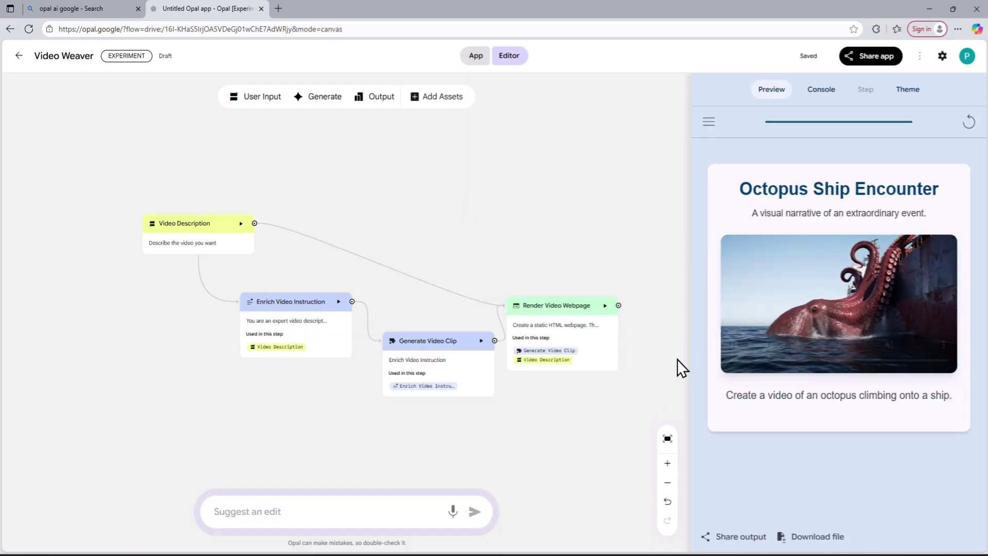
Widen the Preview panel and send an image-to-video feature request through 'Suggest an edit'
left_click_drag(691, 372, 626, 371)
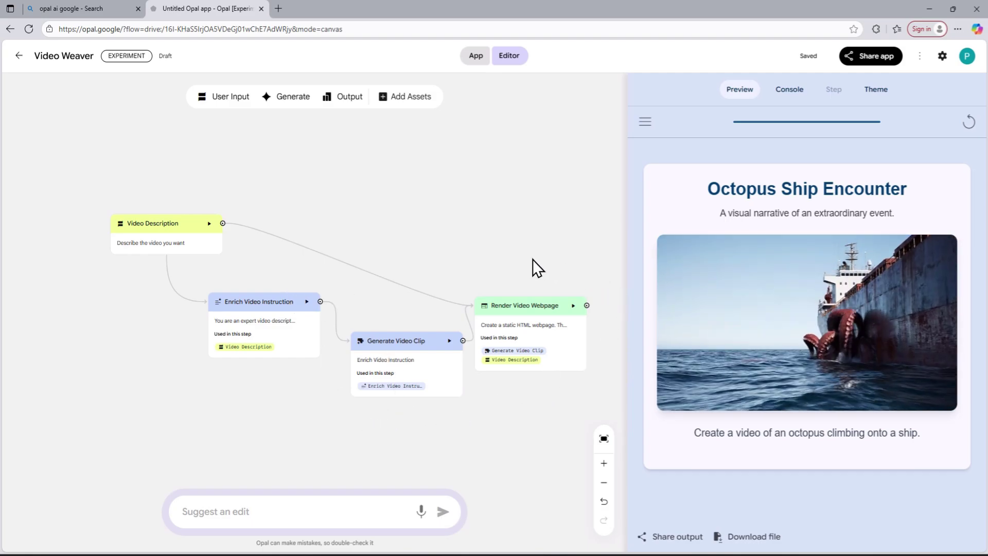
left_click(248, 509)
type("I want an image-to-video feature here, so please add an image-to-video feature.")
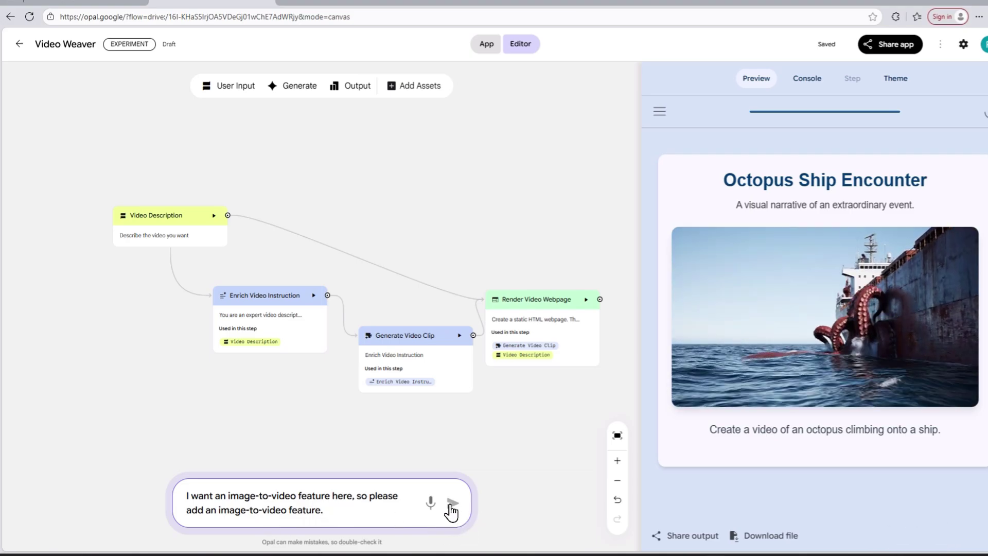
left_click(453, 503)
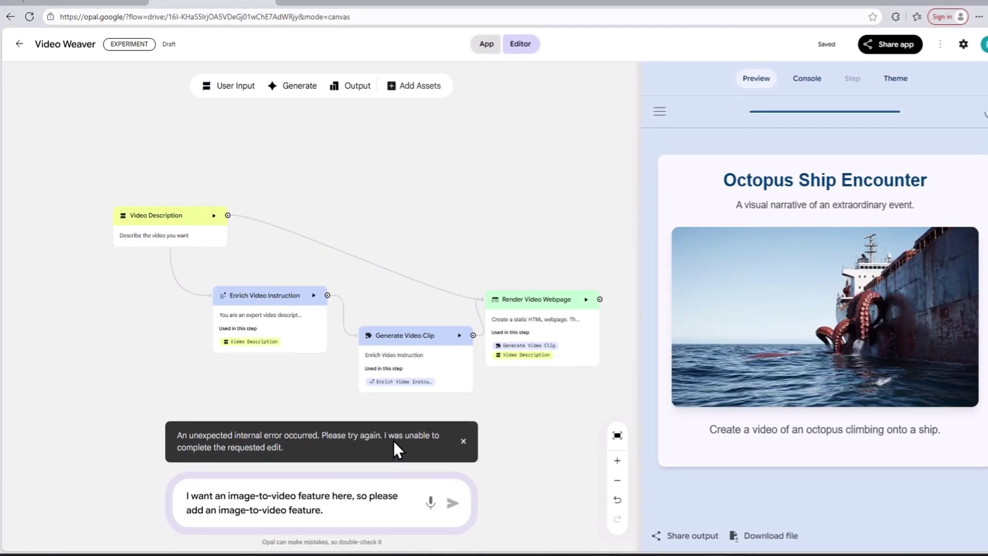
left_click(349, 514)
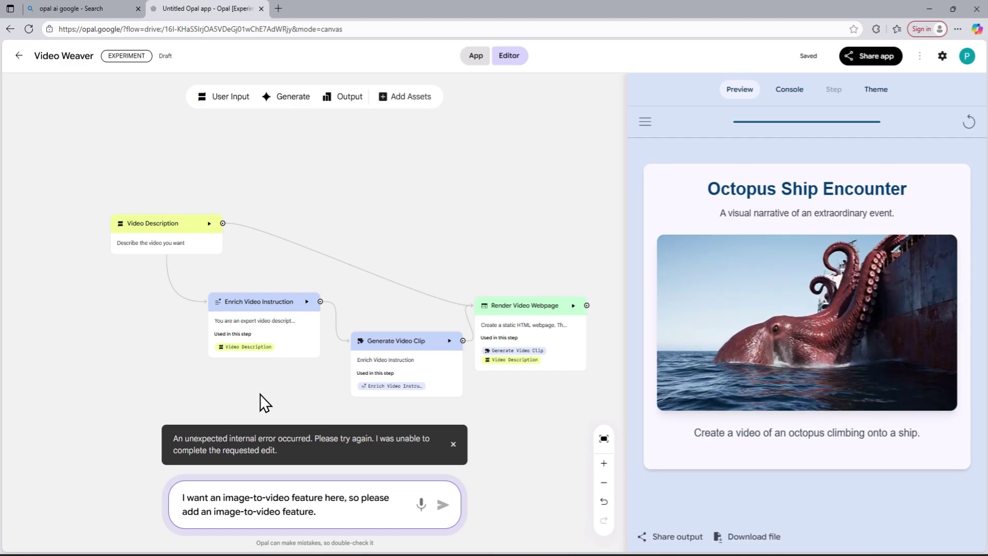
Nudge the Enrich Video Instruction, Generate Video Clip and Render Video Webpage nodes upward, then view Generate Video Clip's Veo settings
left_click(213, 326)
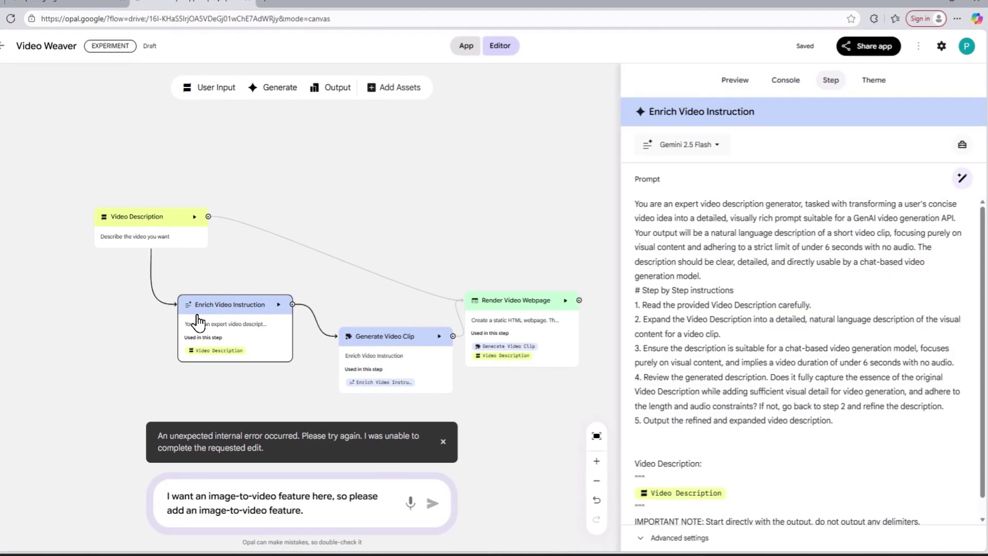
left_click_drag(198, 323, 199, 315)
mouse_move(379, 348)
left_mouse_down()
mouse_move(421, 205)
mouse_move(379, 341)
left_mouse_up()
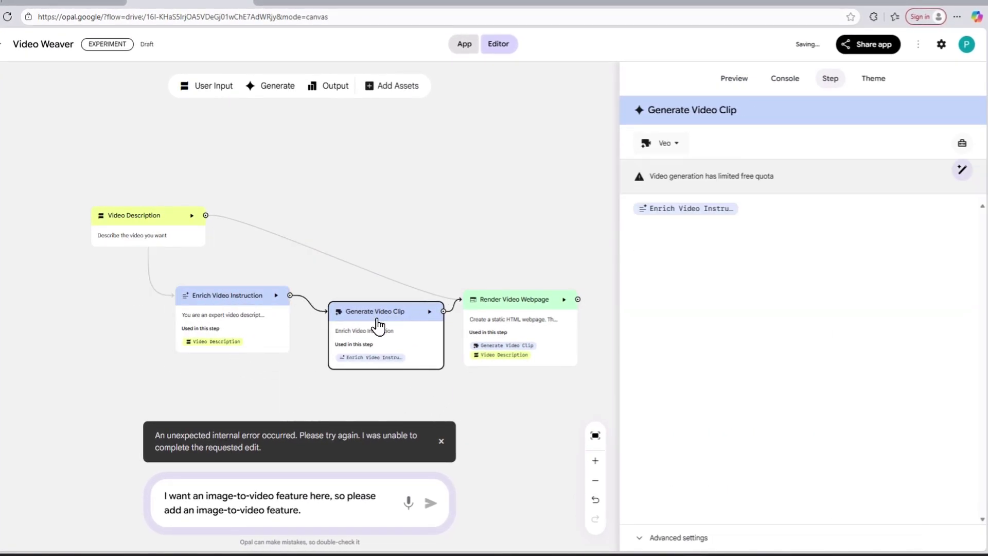
left_click_drag(499, 302, 512, 266)
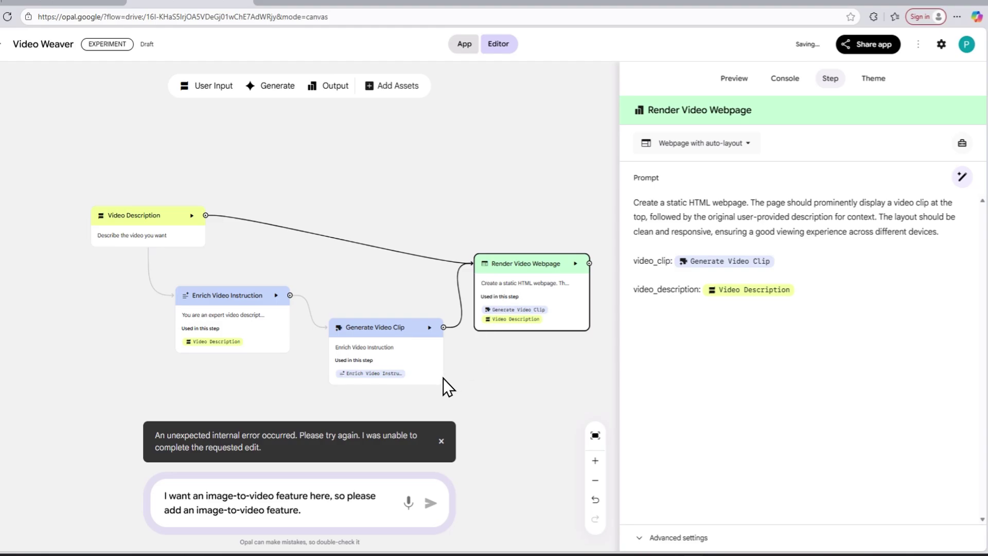
left_click(418, 350)
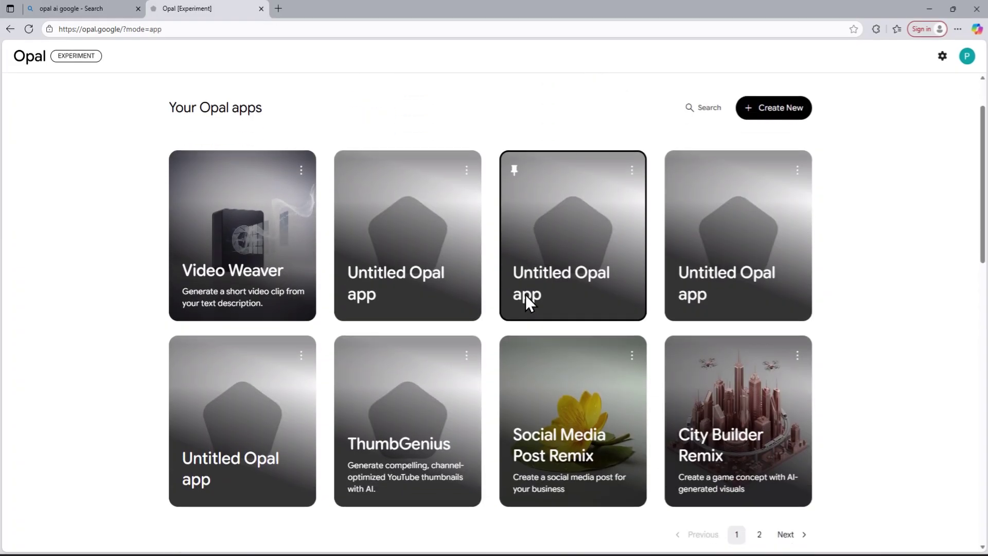
Find ThumbGenius among Your Opal apps, open it, and select its preview title and description
scroll(526, 294, "up", 2)
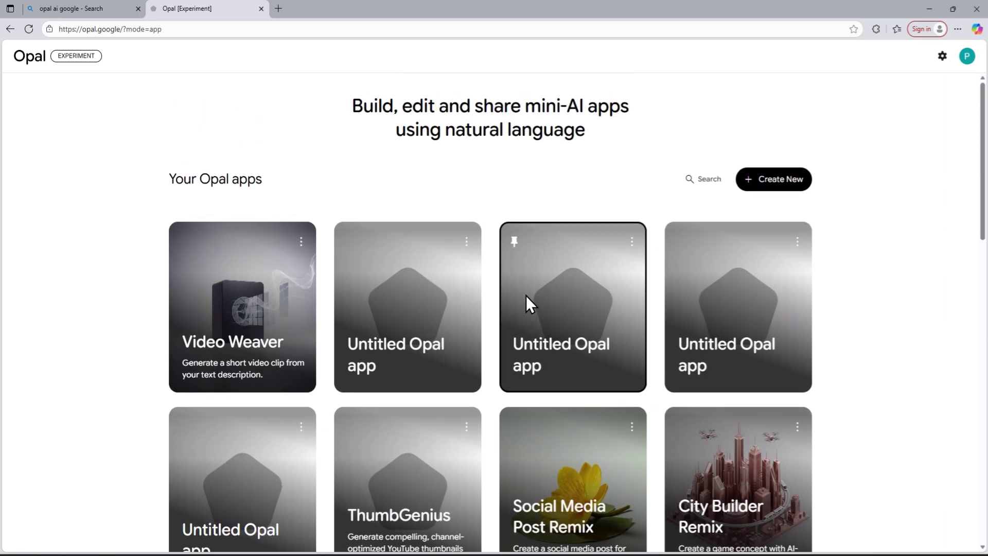
scroll(524, 305, "down", 3)
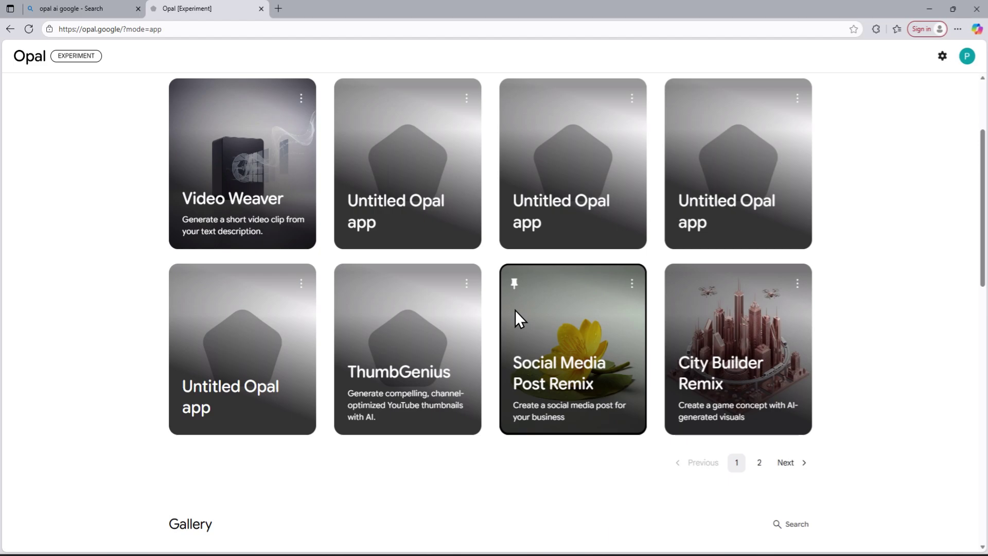
scroll(515, 310, "down", 4)
scroll(515, 310, "up", 3)
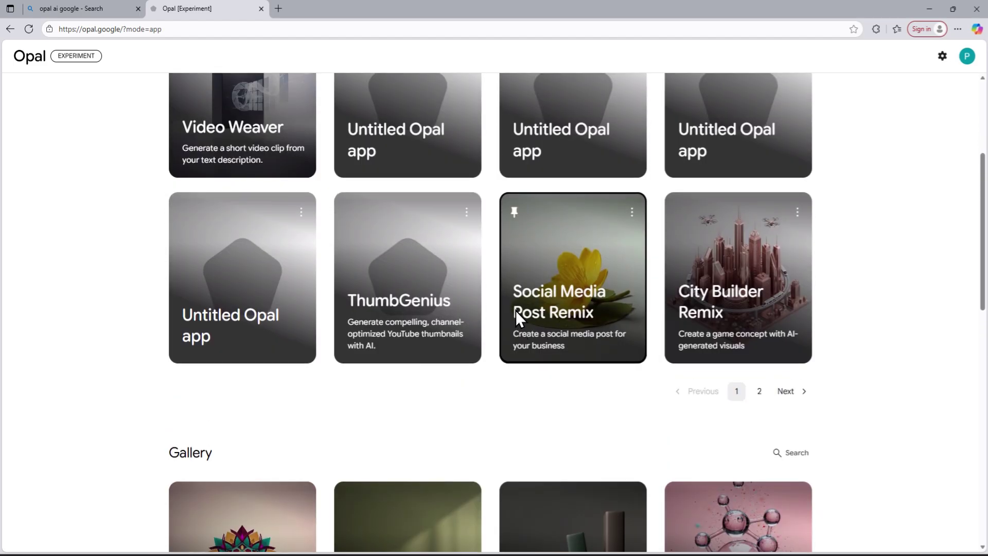
scroll(556, 293, "up", 1)
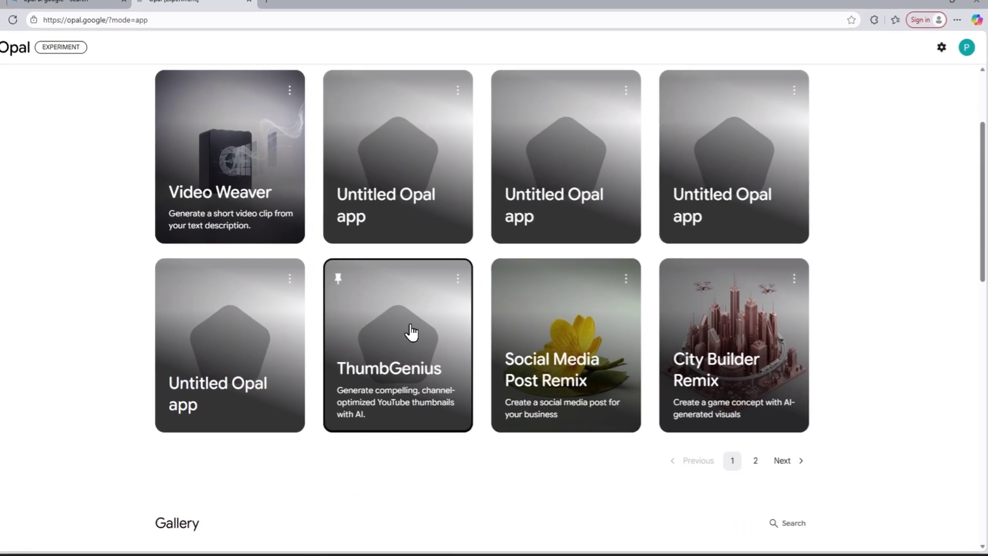
left_click(412, 333)
left_click_drag(705, 383, 844, 379)
left_click(750, 425)
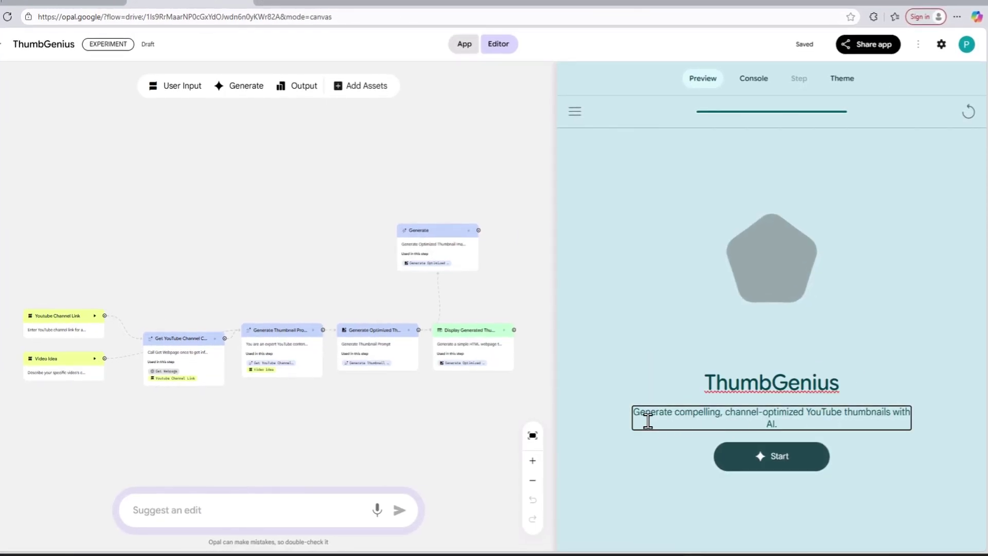
Run the ThumbGenius preview, check its Console log, and return to the Preview view
left_click_drag(648, 420, 707, 420)
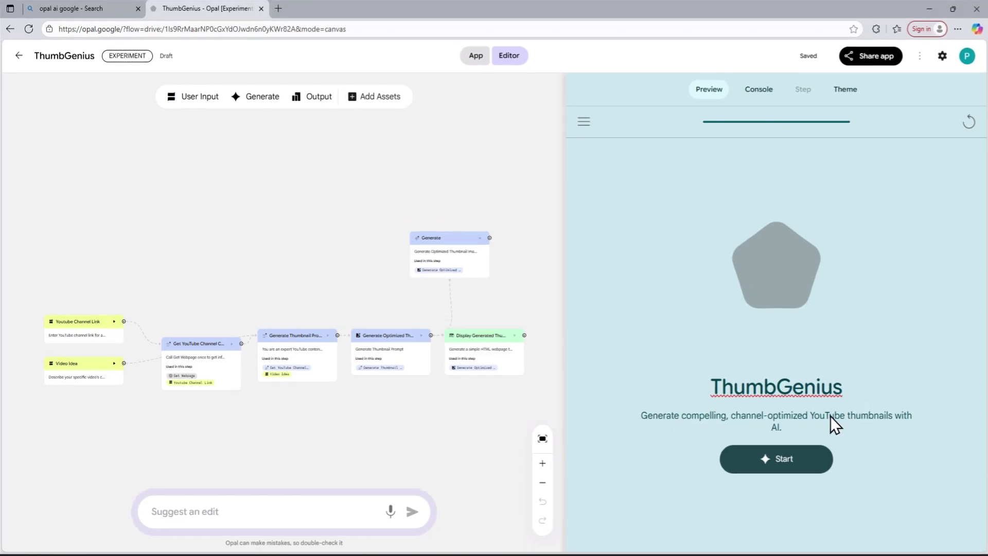
left_click(815, 455)
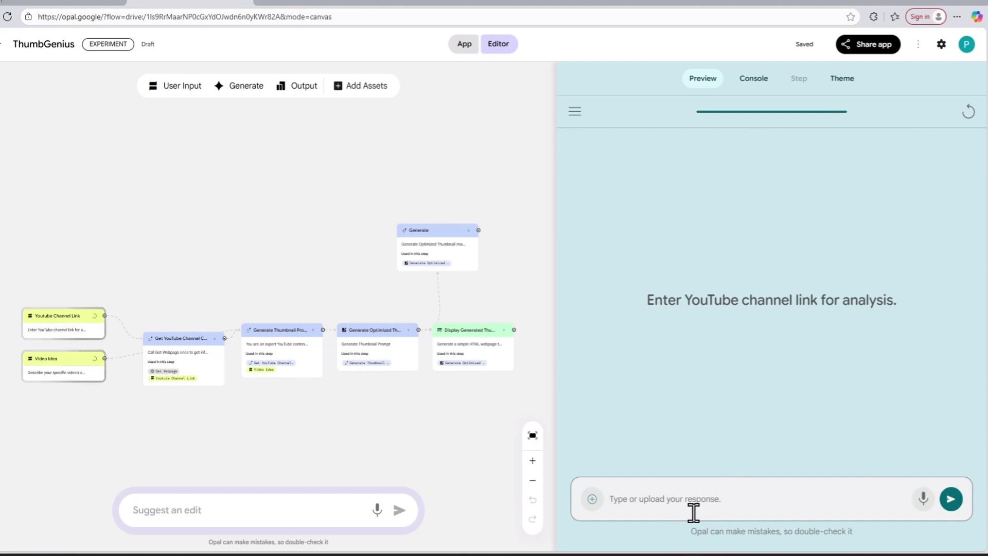
left_click(753, 81)
left_click(720, 79)
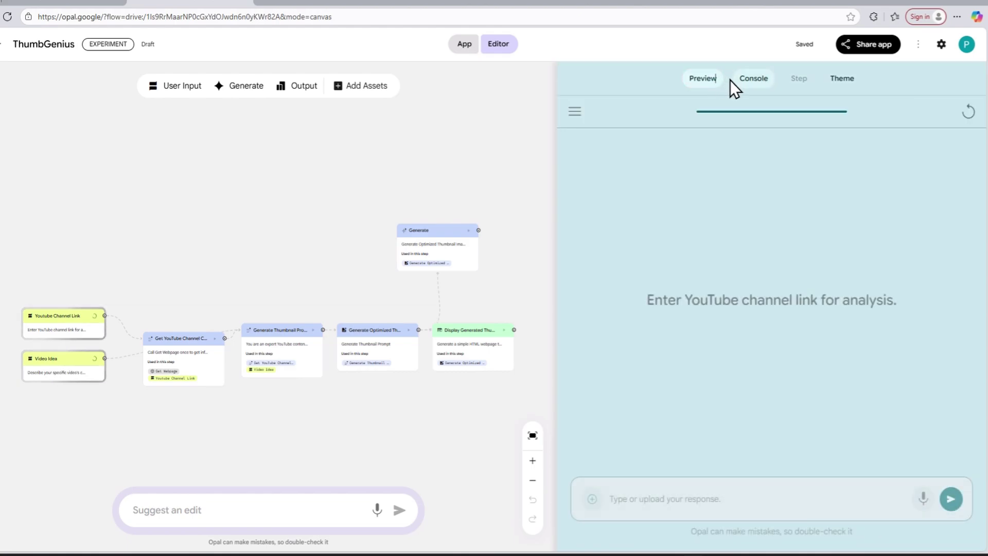